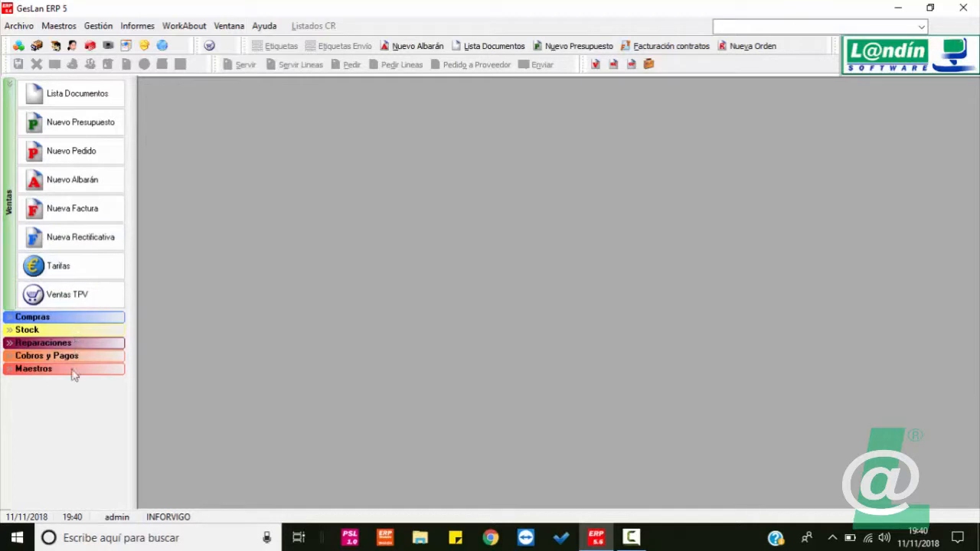
# Step: Lock the shortcut sidebar via Bloquear Barra de Tareas and open Maestros > Clientes
pyautogui.click(71, 369)
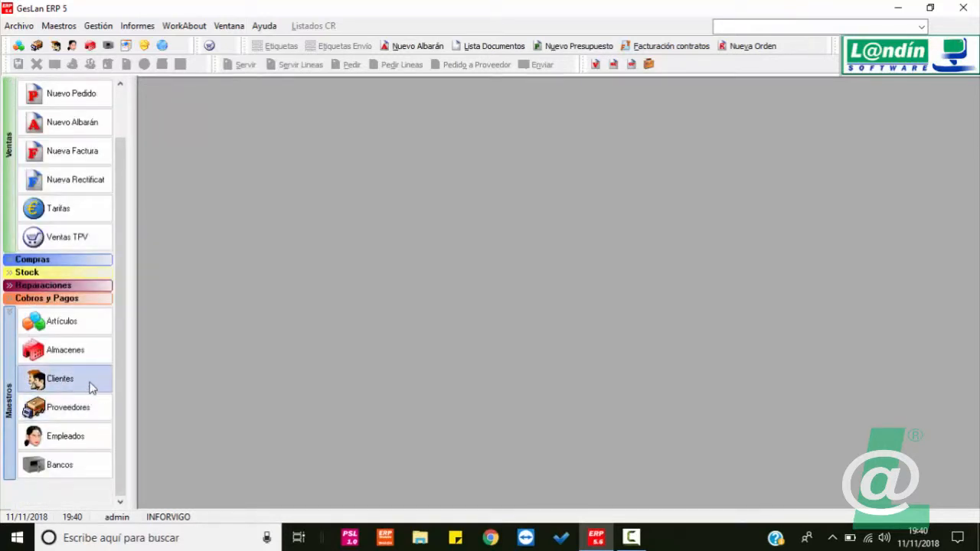
pyautogui.click(87, 388)
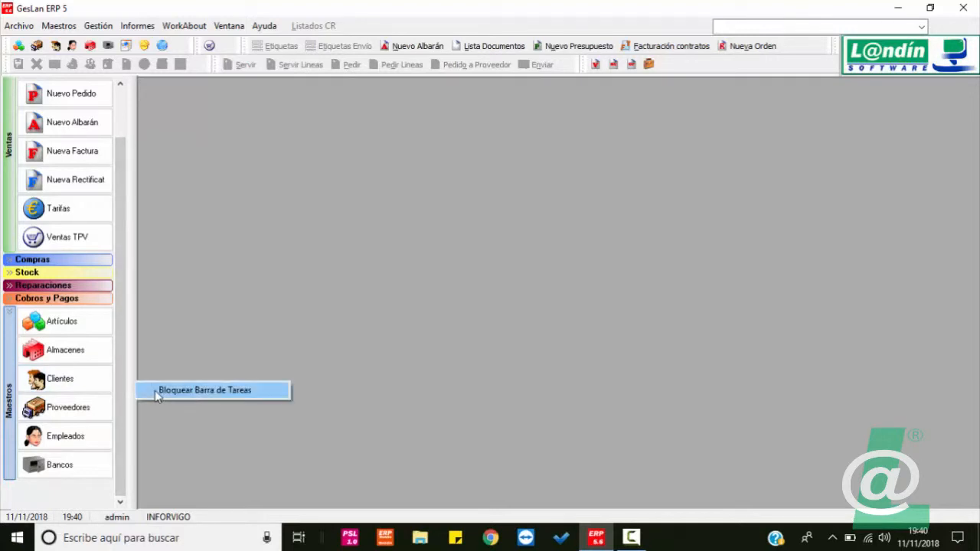
pyautogui.click(156, 394)
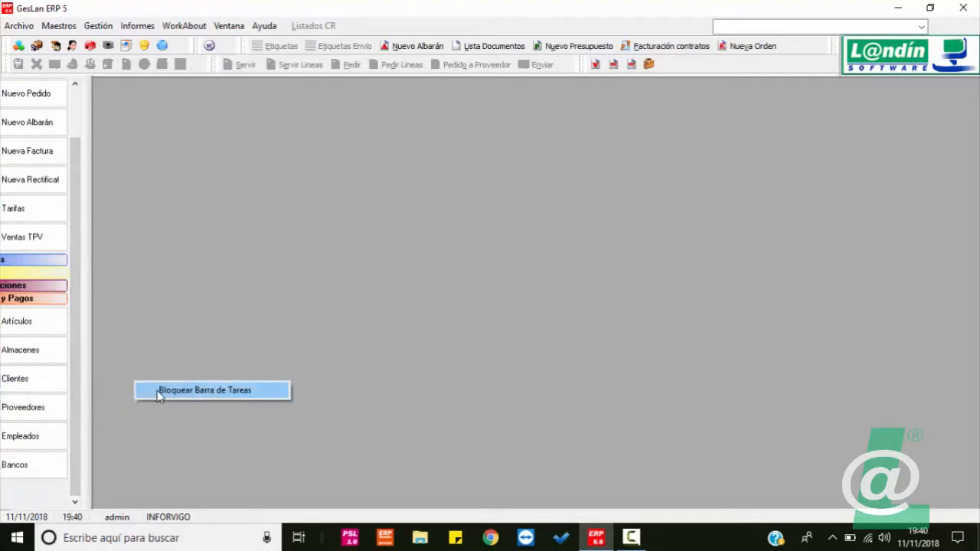
pyautogui.click(59, 25)
pyautogui.click(71, 76)
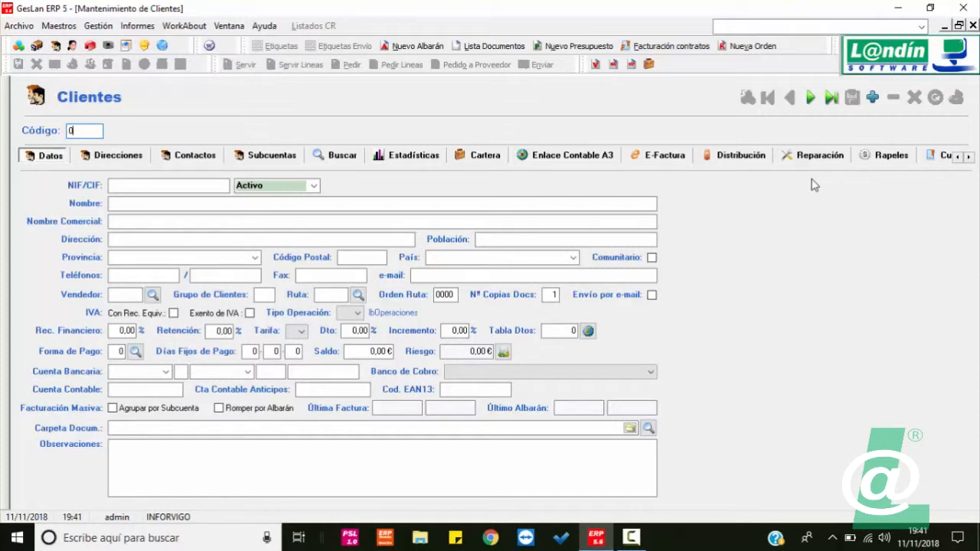
# Step: Add new client 17, confirming its creation, and place the cursor in NIF/CIF
pyautogui.click(168, 186)
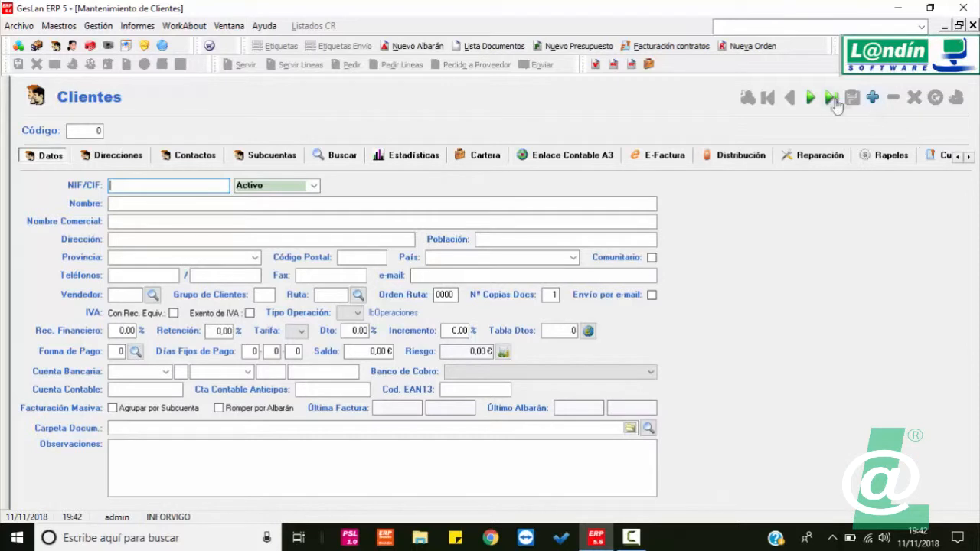
pyautogui.click(872, 98)
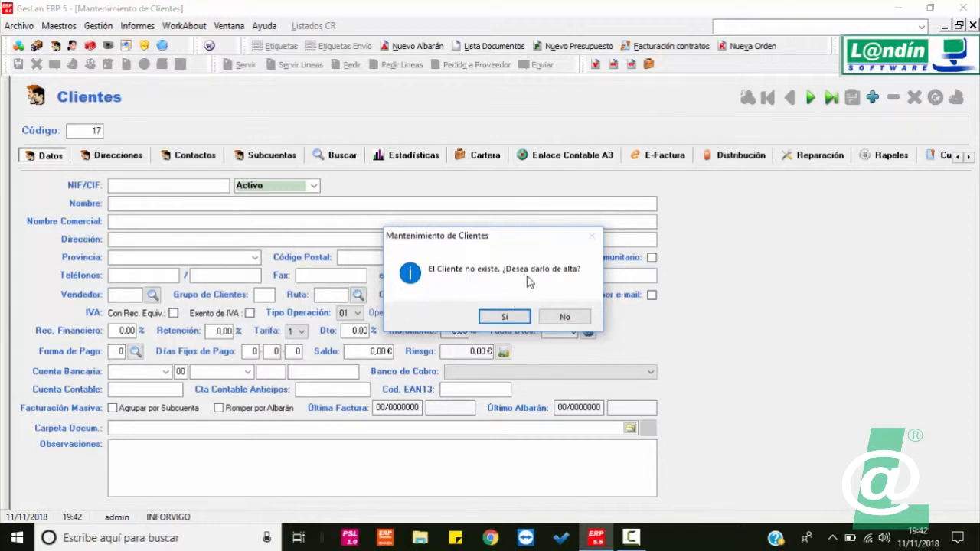
pyautogui.click(505, 317)
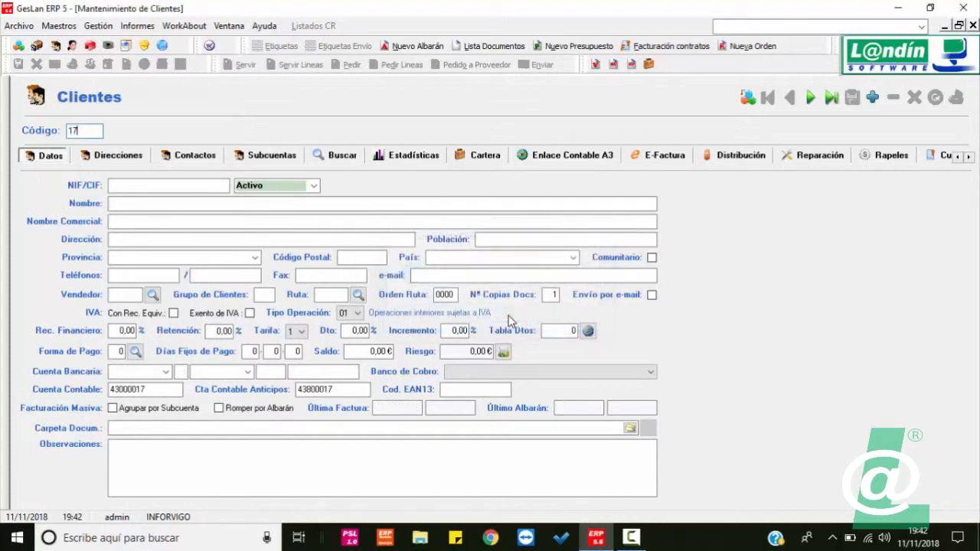
pyautogui.click(130, 184)
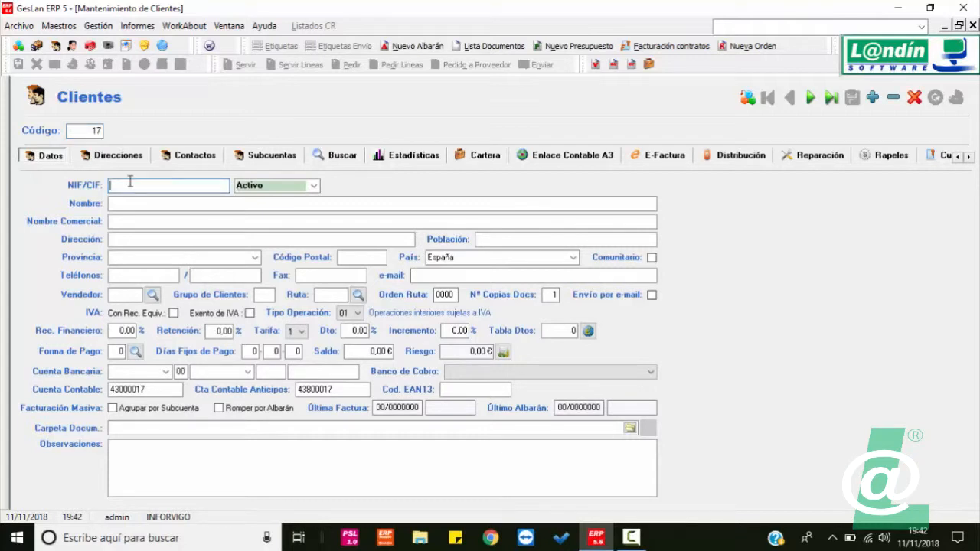
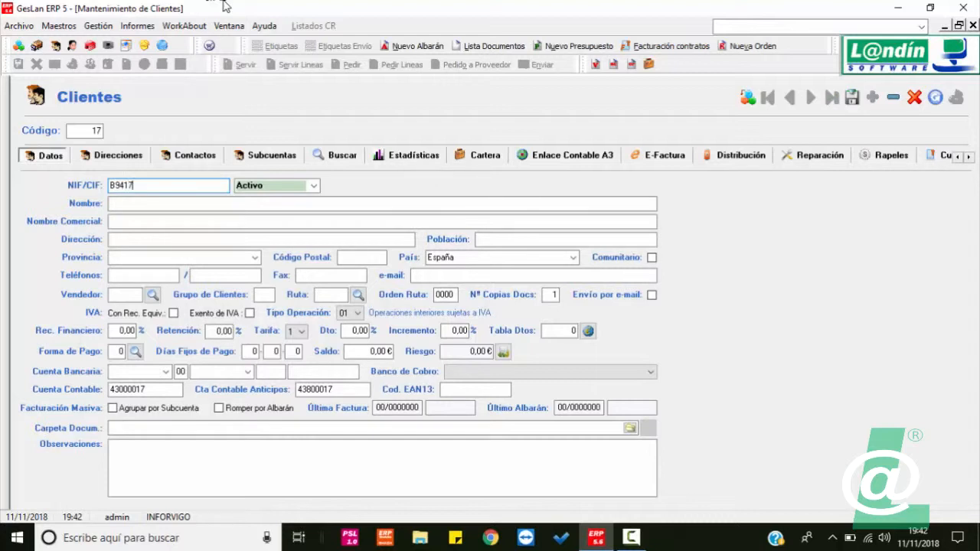
# Step: Enter the client's tax ID, name DISTRIBUCIONES CURSO, S.L., trade name TIENDAS CURSO, and street address
pyautogui.press('Tab')
pyautogui.press('Tab')
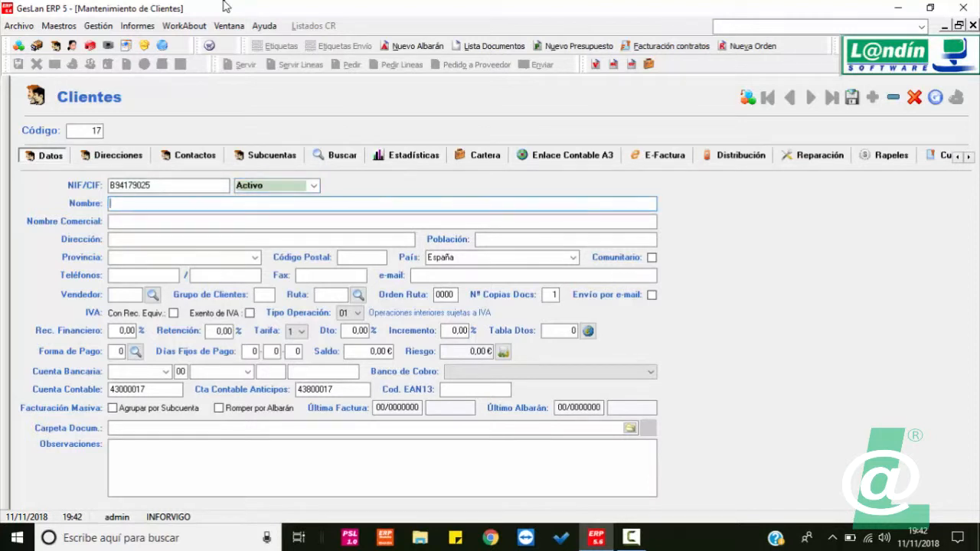
pyautogui.write('DISTRIBUCIONES CURS')
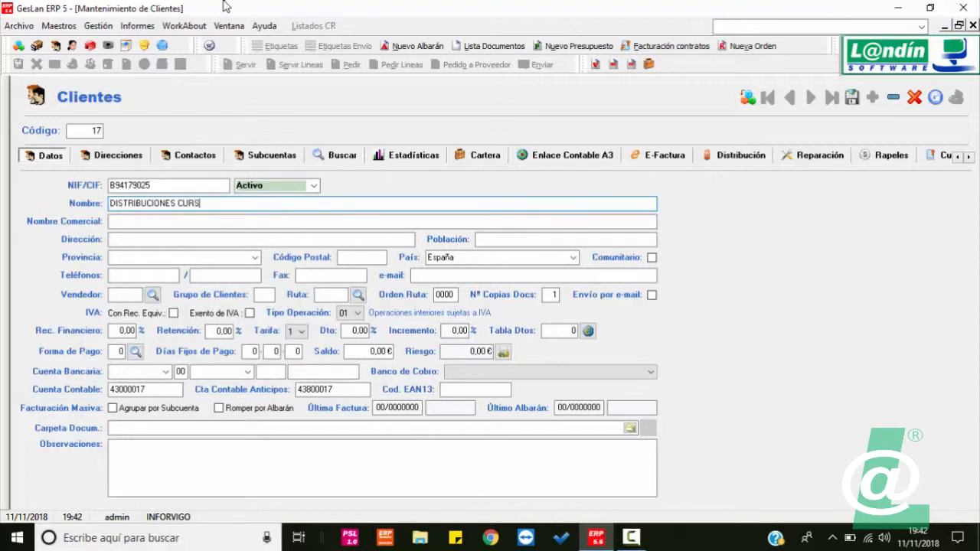
pyautogui.write('O, S.L.')
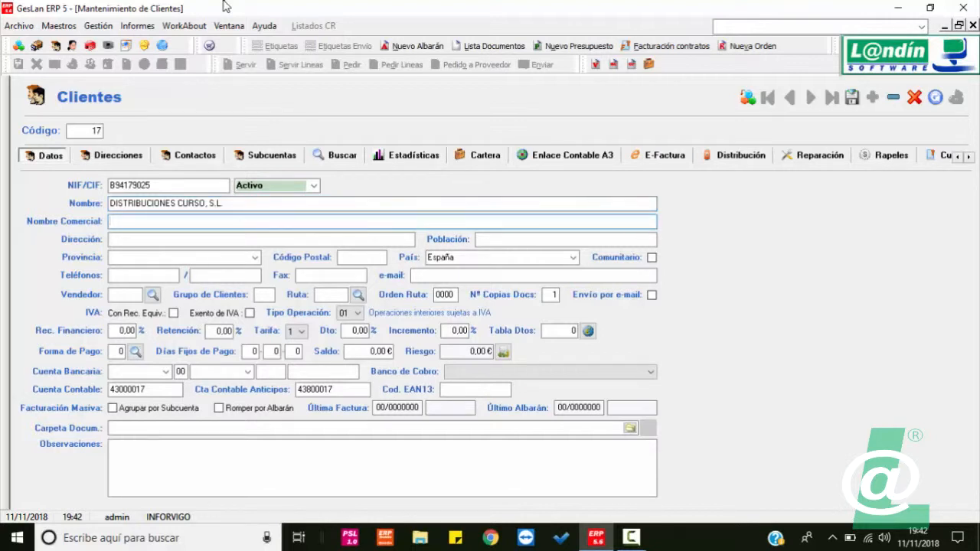
pyautogui.write('TIENDAS CURSO')
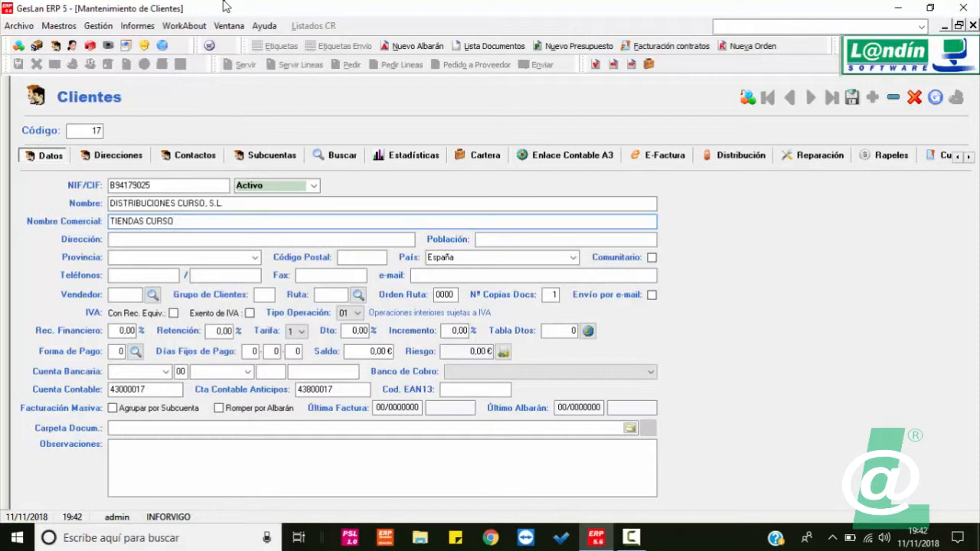
pyautogui.press('Tab')
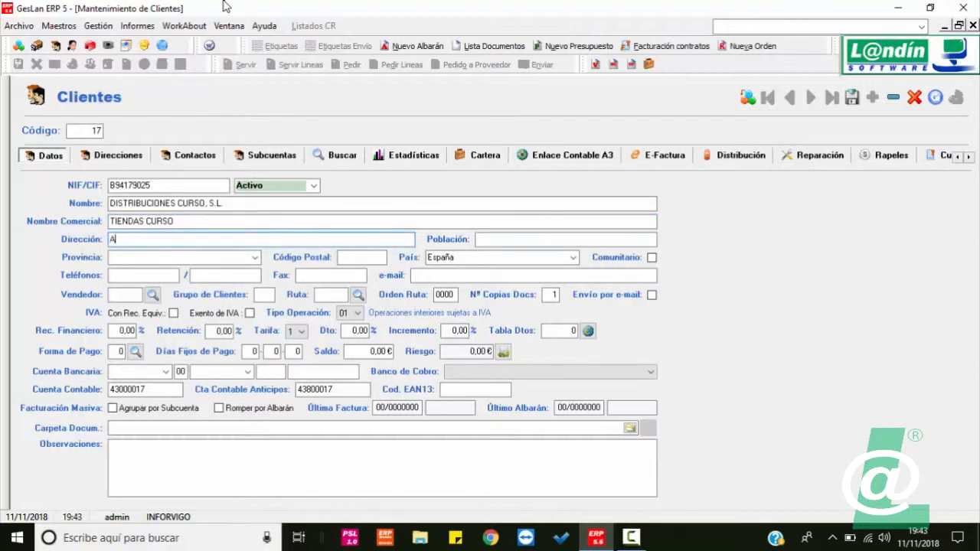
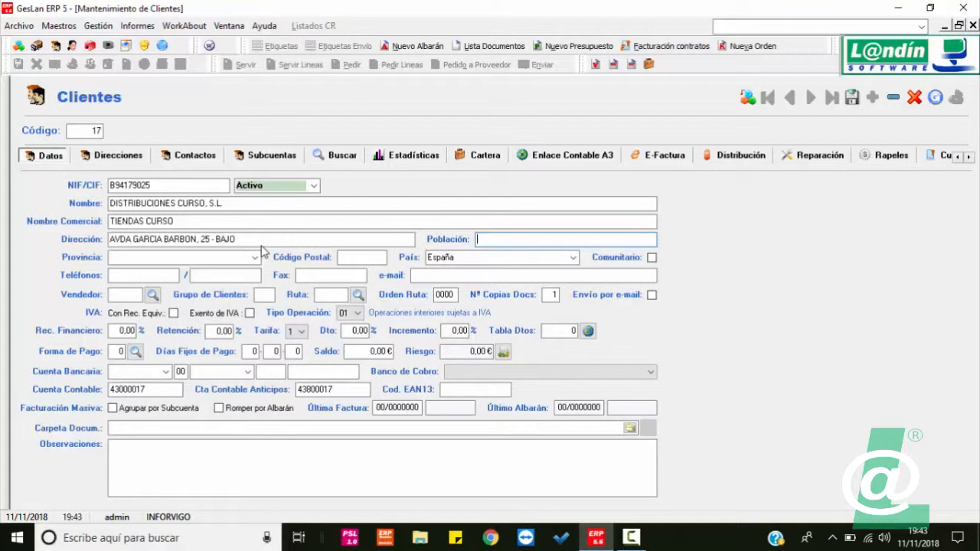
# Step: Enter town VIGO, province Pontevedra and the postal code, keeping country España
pyautogui.write('VIGO')
pyautogui.press('Tab')
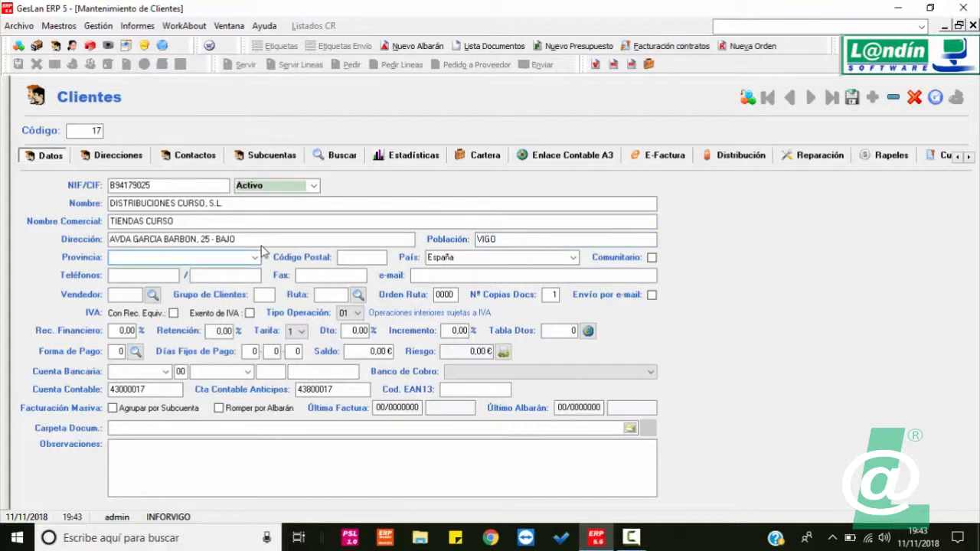
pyautogui.write('Po')
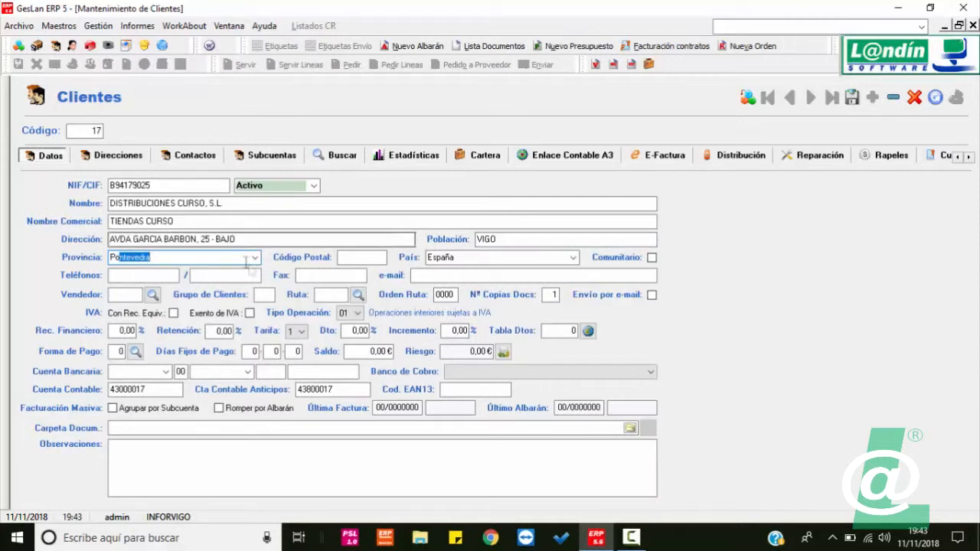
pyautogui.click(255, 257)
pyautogui.click(256, 260)
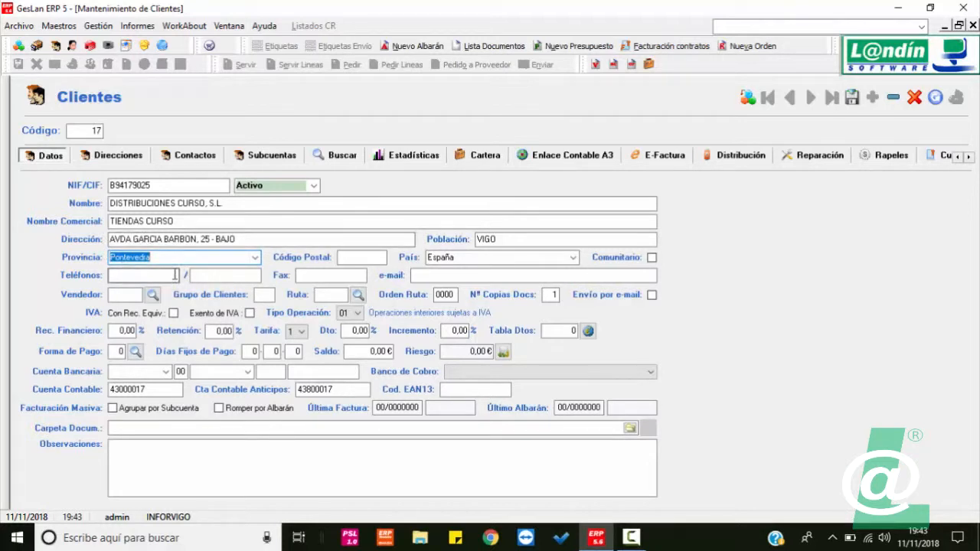
pyautogui.press('Tab')
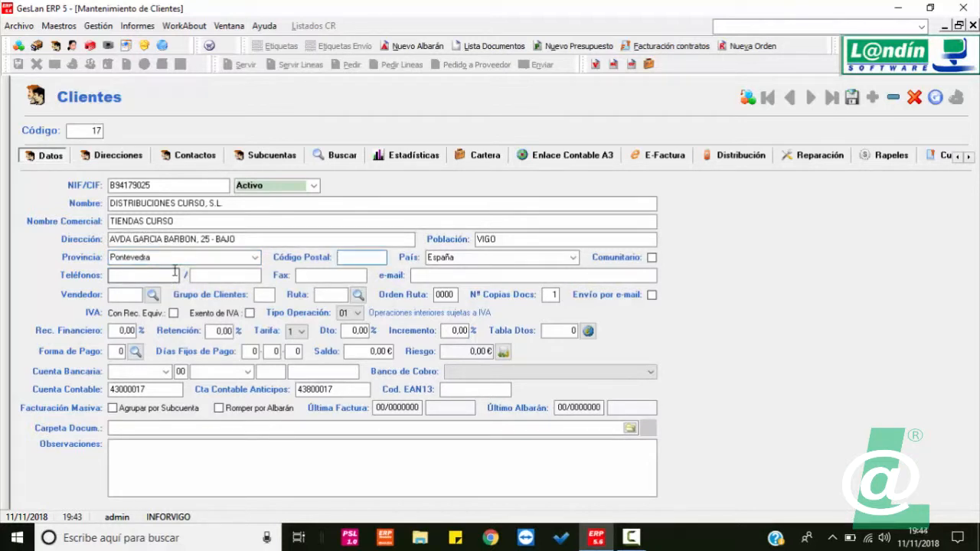
pyautogui.write('36201')
pyautogui.press('Tab')
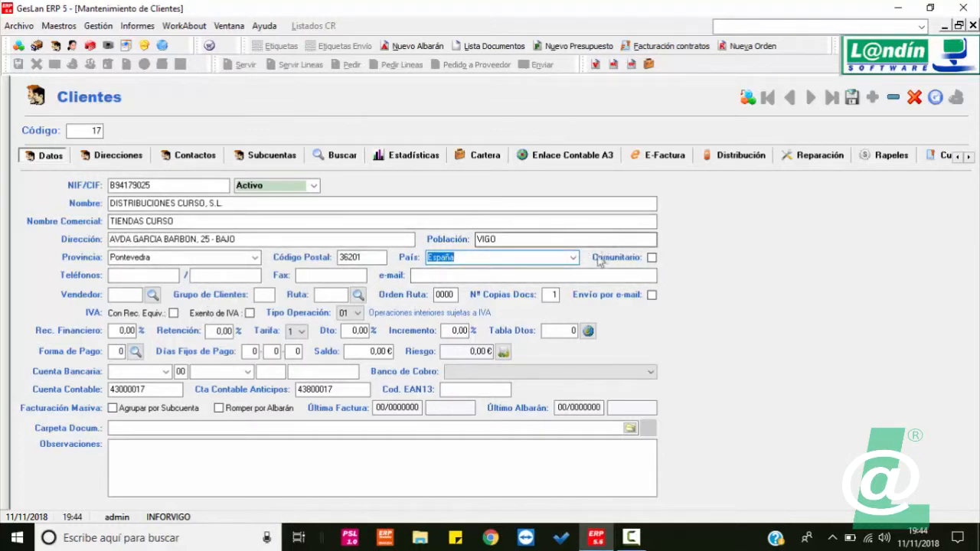
pyautogui.click(496, 277)
# Step: Enter the client's two phone numbers and fax number
pyautogui.click(131, 278)
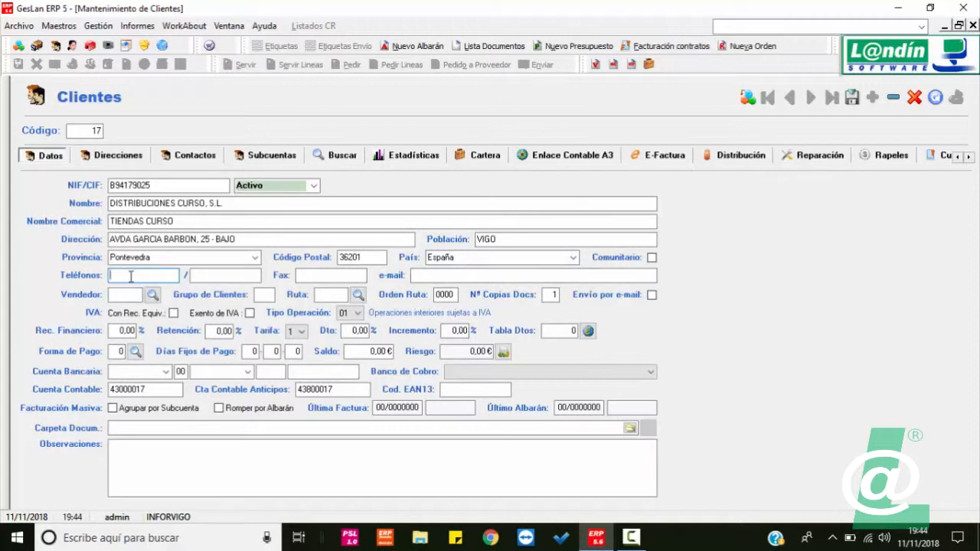
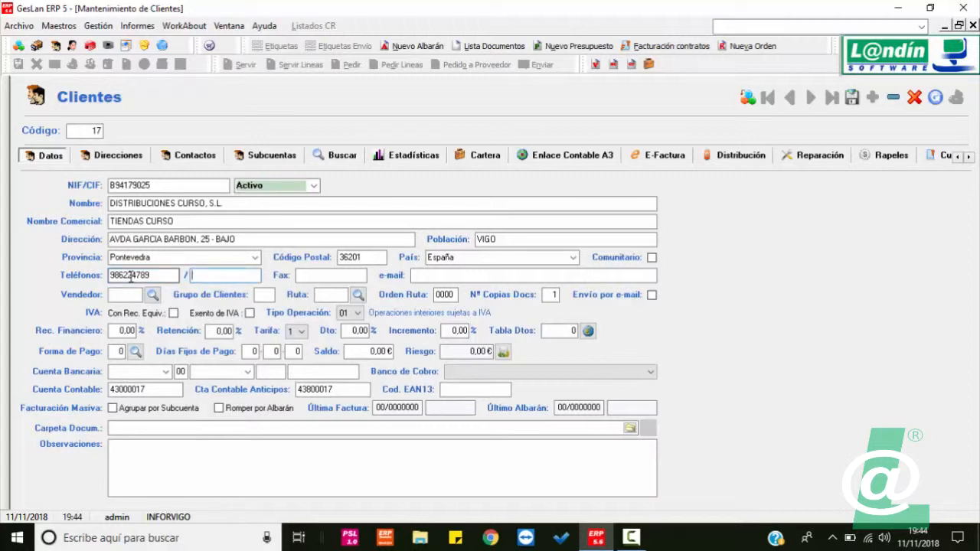
pyautogui.press('Tab')
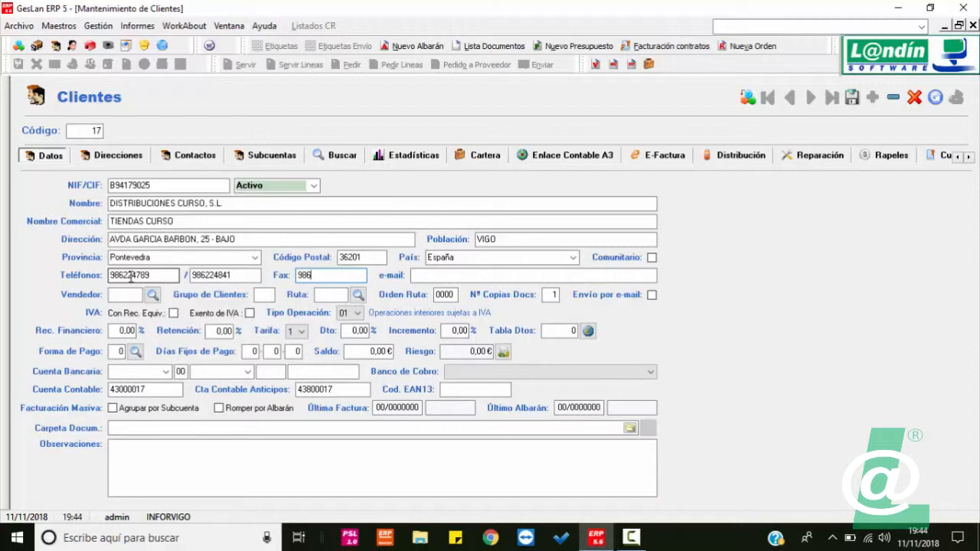
# Step: Fill in the company's info e-mail address, correcting typos along the way
pyautogui.write('INFO@')
pyautogui.press('BackSpace')
pyautogui.press('BackSpace')
pyautogui.press('BackSpace')
pyautogui.press('BackSpace')
pyautogui.press('BackSpace')
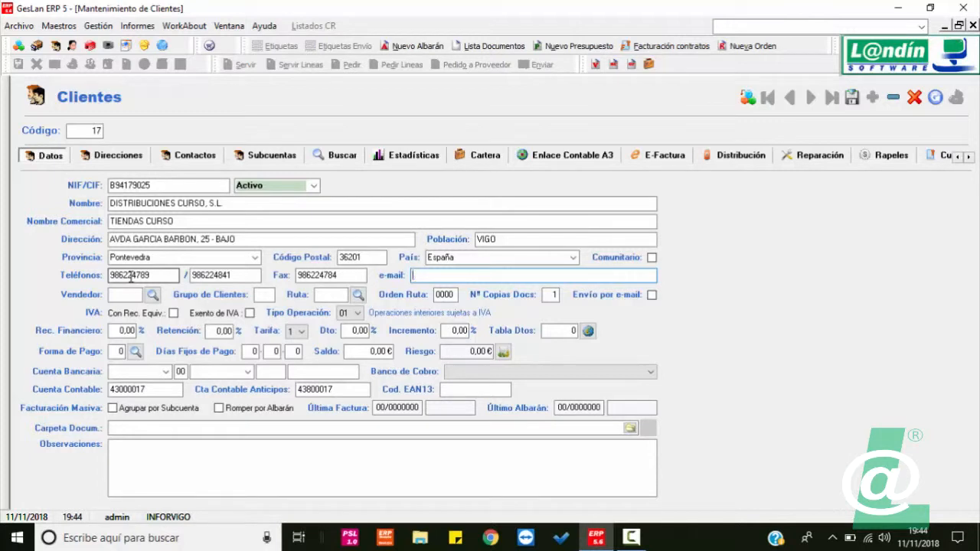
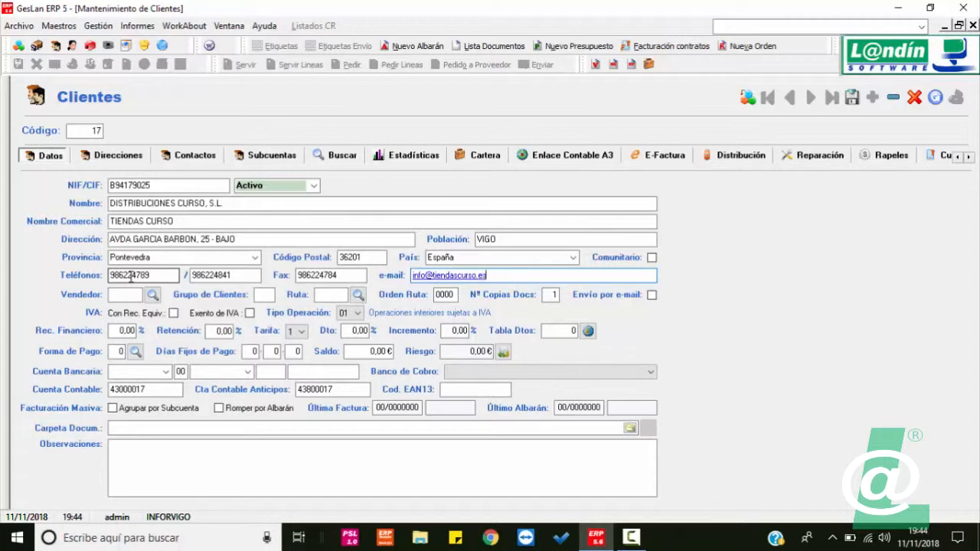
pyautogui.press('Tab')
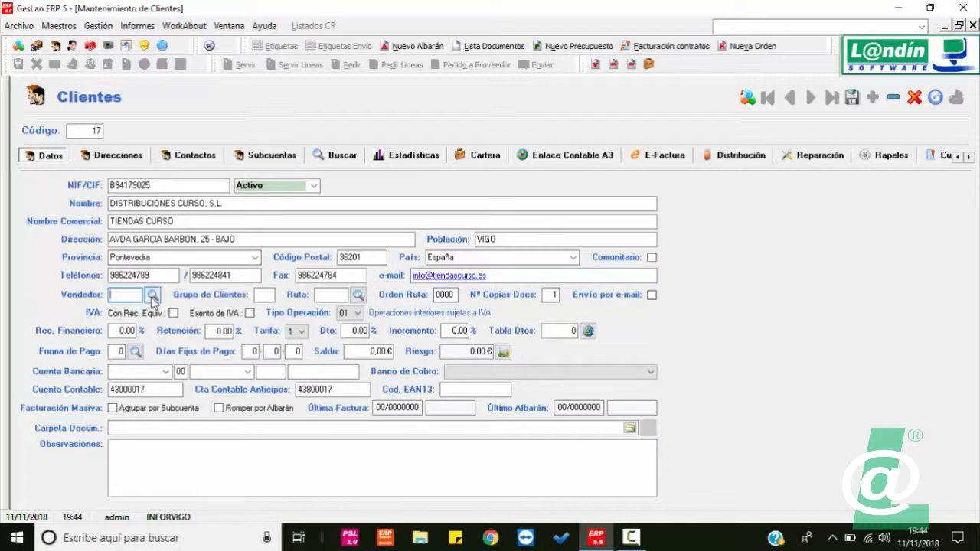
# Step: Assign seller 001 as Vendedor from the Buscar Vendedor lookup
pyautogui.click(153, 297)
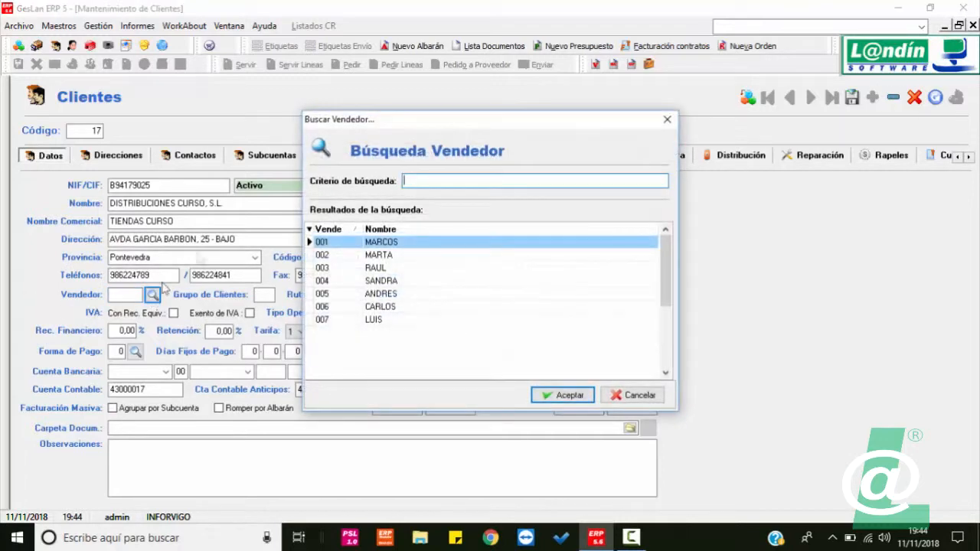
pyautogui.doubleClick(385, 242)
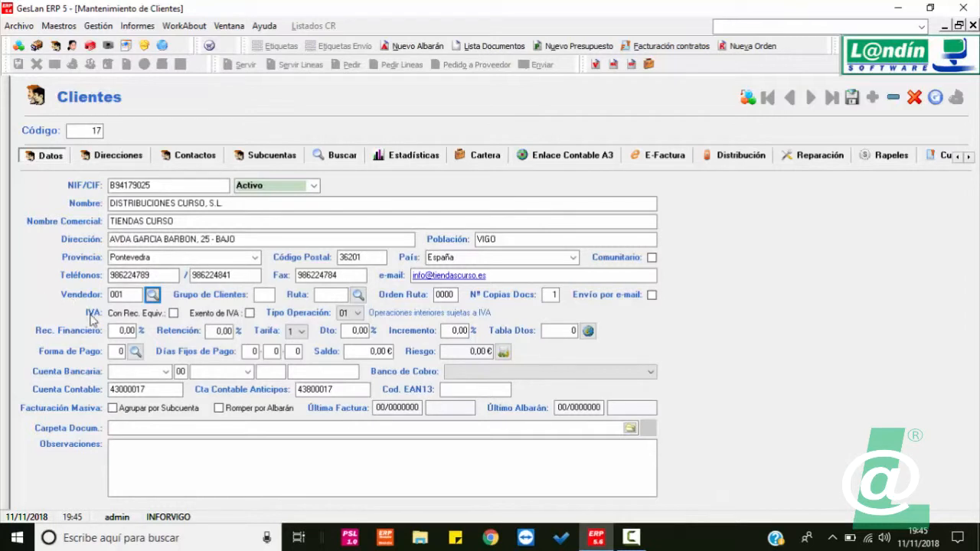
# Step: Assign route 02 VIGO, set route order 0015, and tick Envío por e-mail
pyautogui.click(358, 296)
pyautogui.click(447, 263)
pyautogui.doubleClick(447, 264)
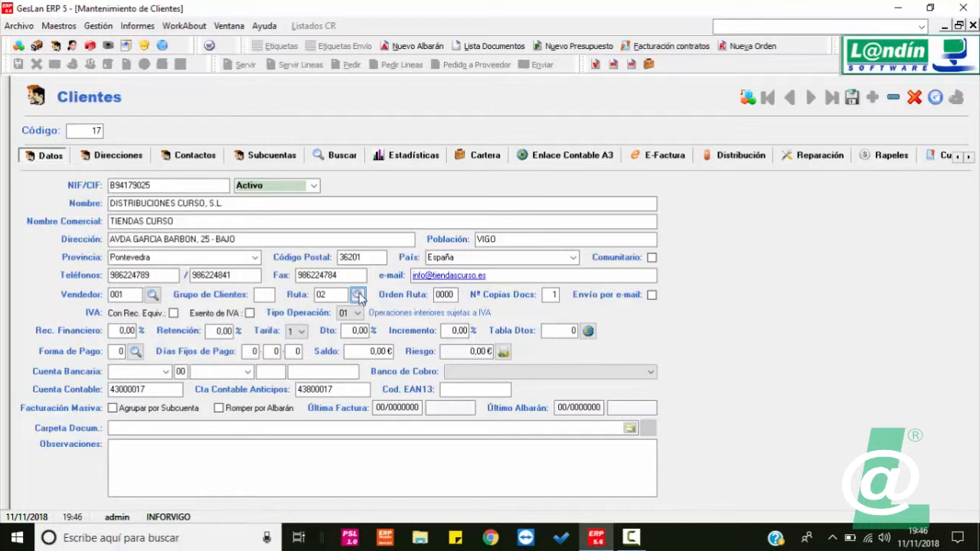
pyautogui.click(455, 296)
pyautogui.moveTo(455, 295); pyautogui.dragTo(429, 300)
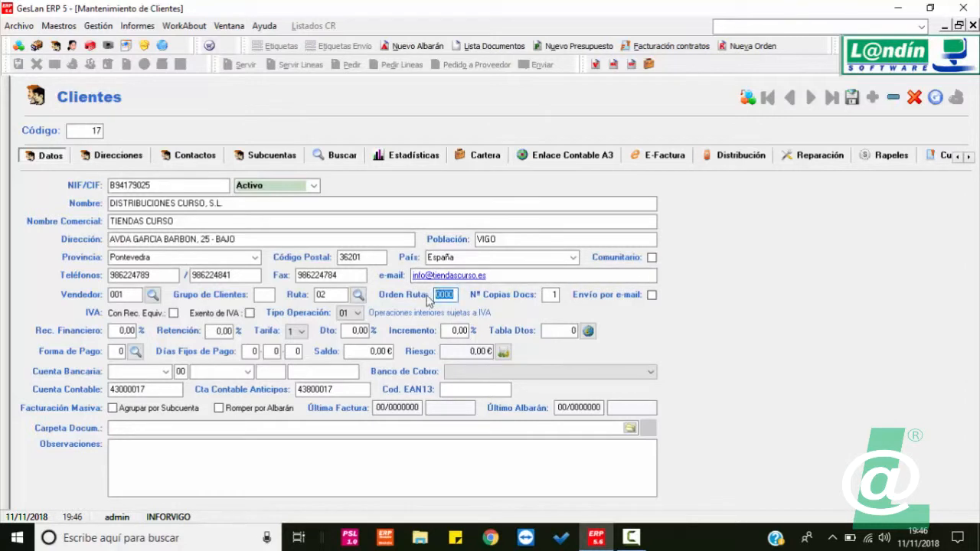
pyautogui.write('0015')
pyautogui.click(651, 295)
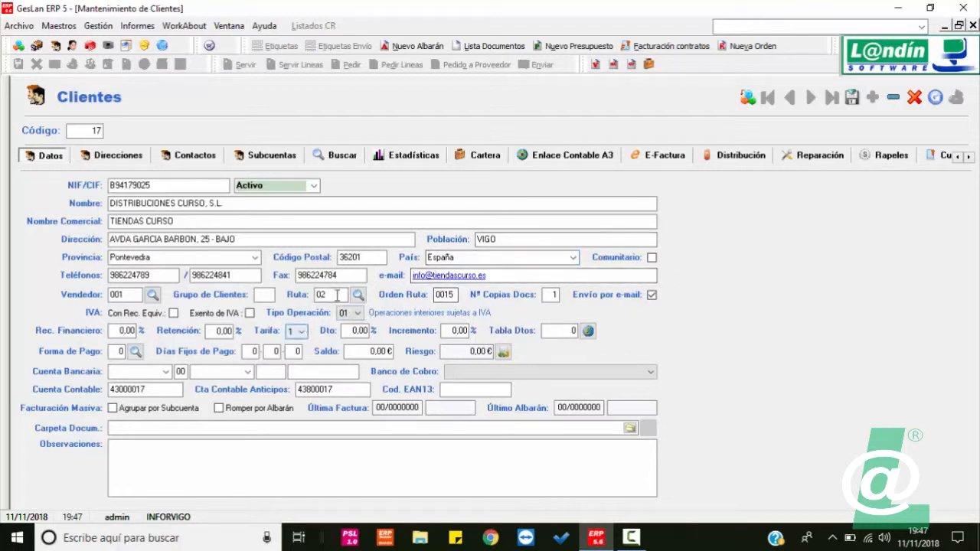
# Step: Pick operation type 03, untick Comunitario so it reverts to 01, and reopen the operation-type list
pyautogui.click(358, 313)
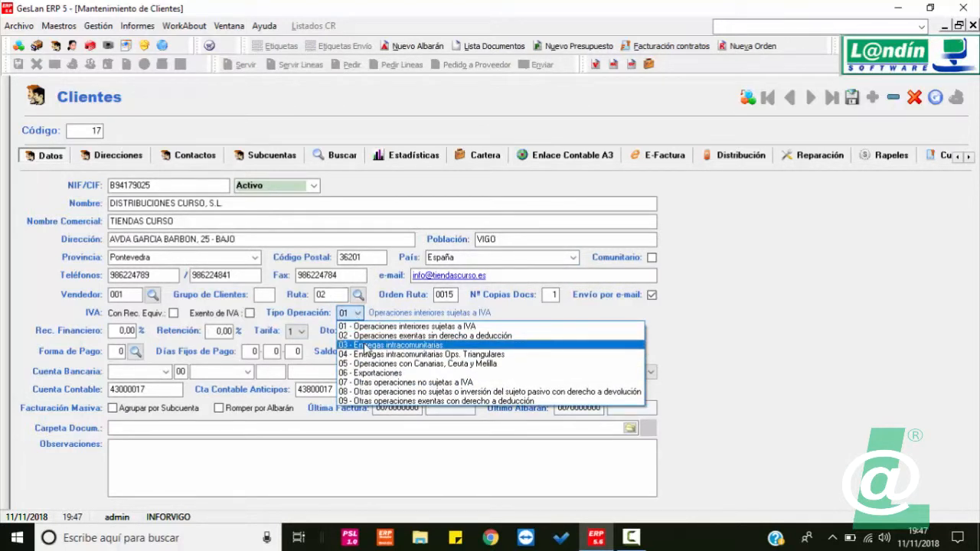
pyautogui.click(366, 345)
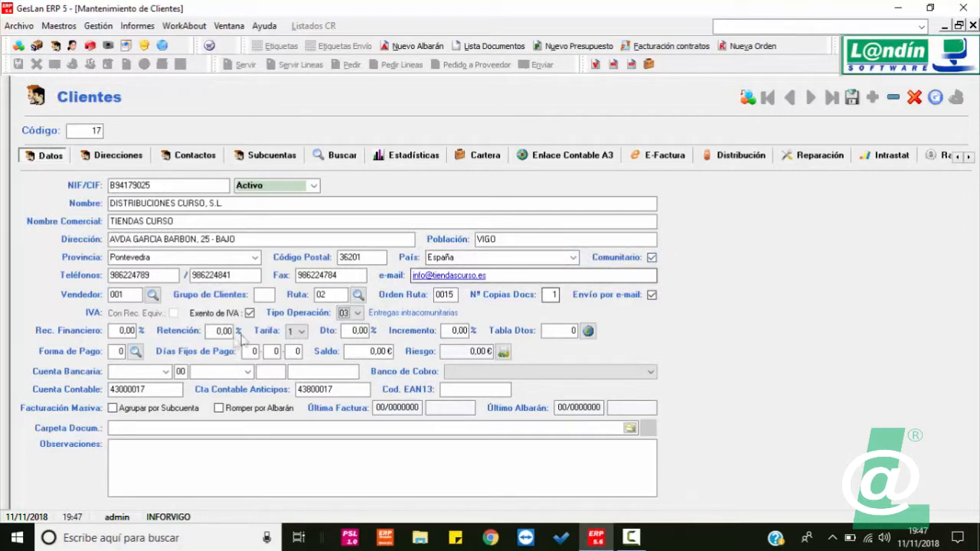
pyautogui.click(651, 258)
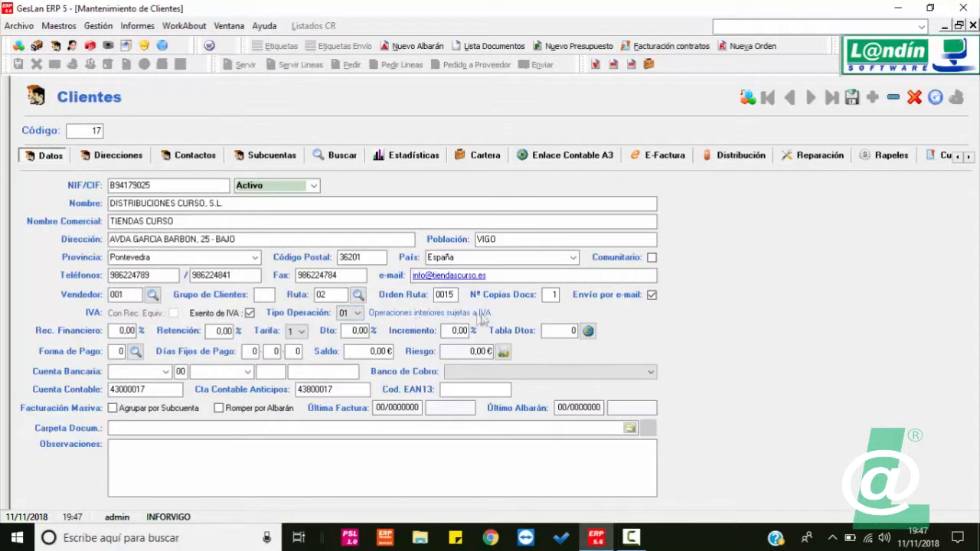
pyautogui.click(358, 313)
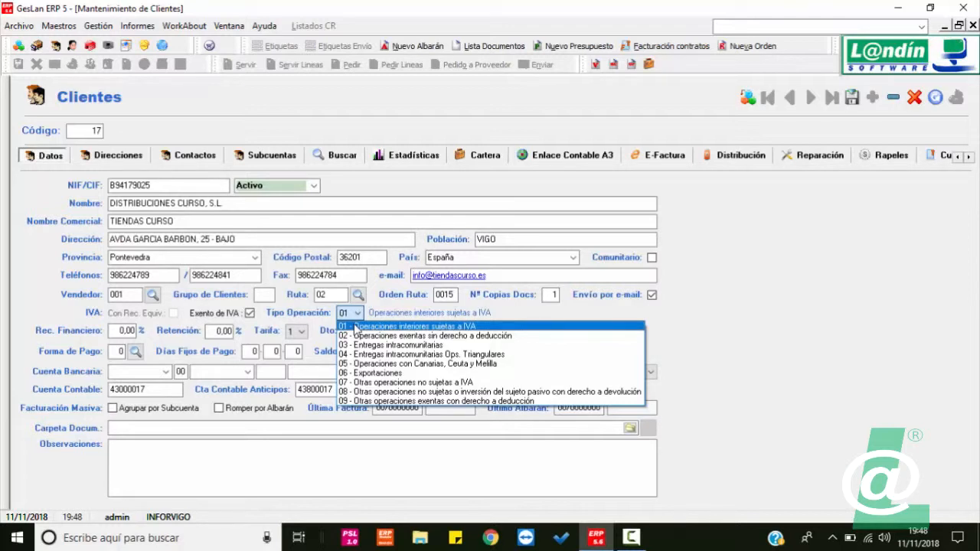
# Step: Keep 01 - Operaciones interiores sujetas a IVA as the operation type
pyautogui.click(355, 326)
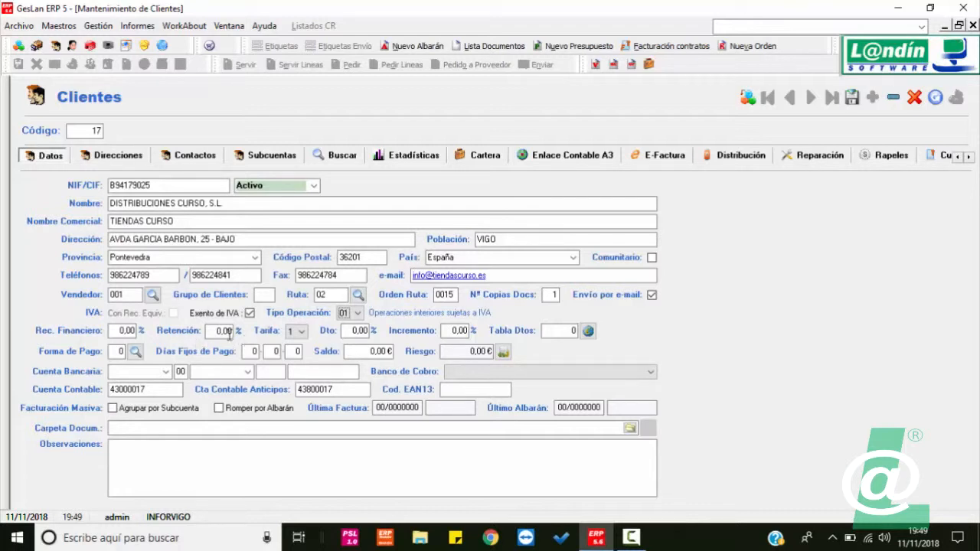
pyautogui.click(294, 334)
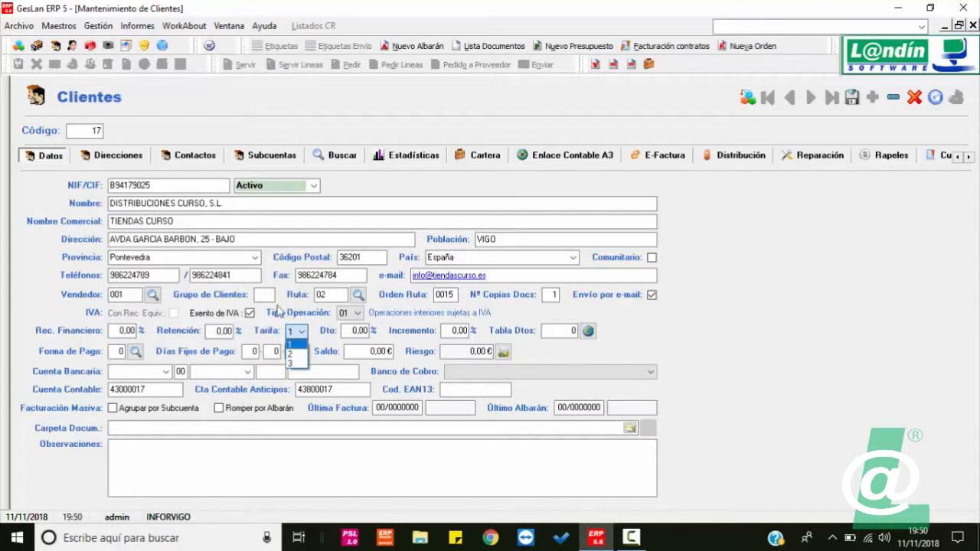
pyautogui.click(300, 331)
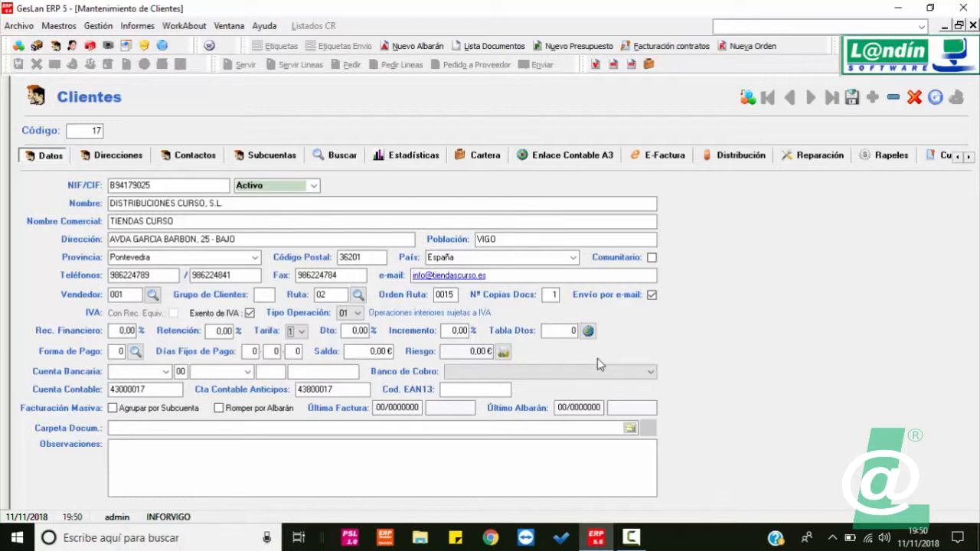
pyautogui.click(302, 331)
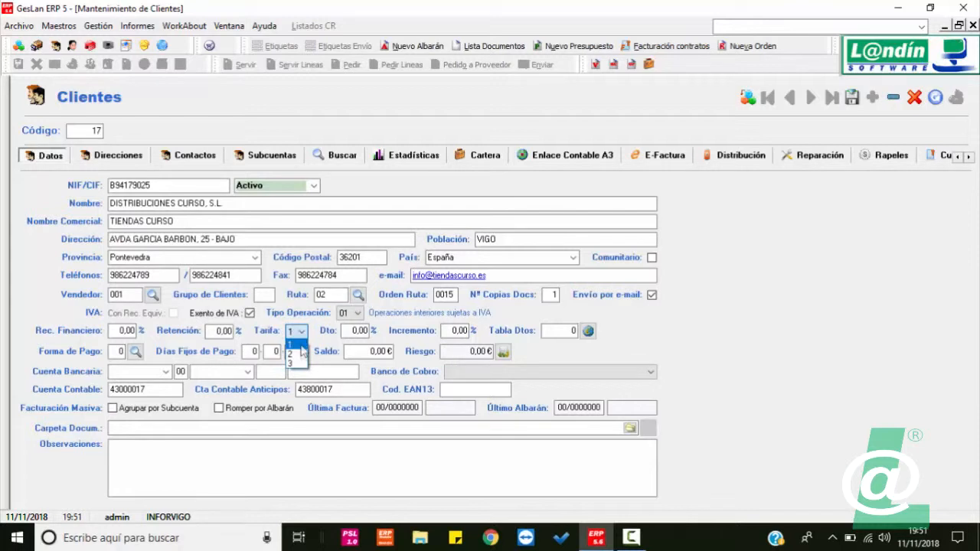
pyautogui.click(304, 334)
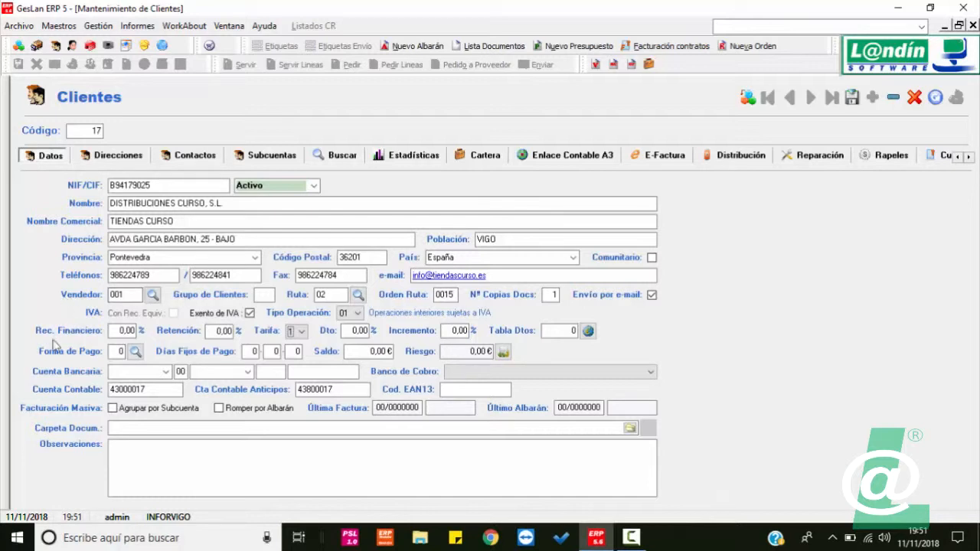
# Step: Set forma de pago to 6, PAGARE A 30 Y 60 DIAS, from the payment-method lookup
pyautogui.click(134, 352)
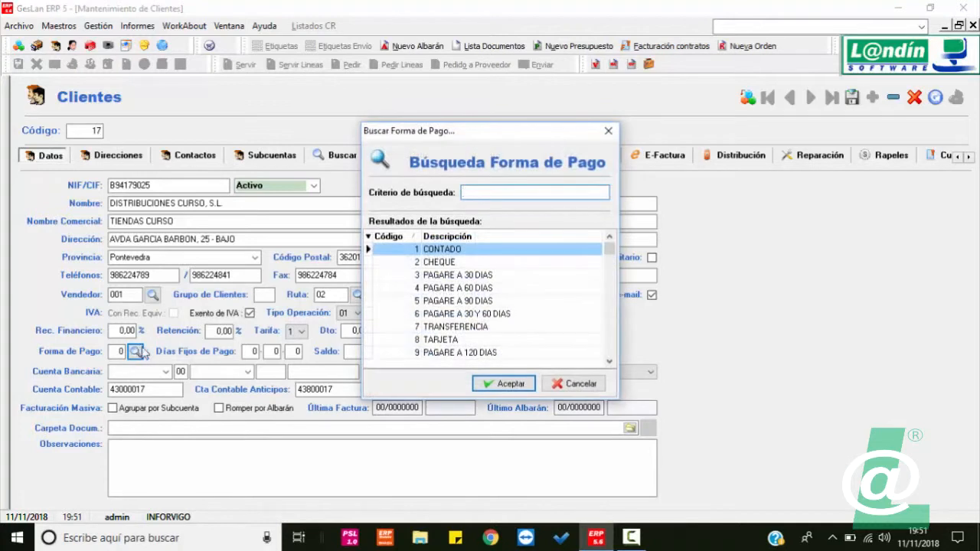
pyautogui.scroll(-13, 509, 303)
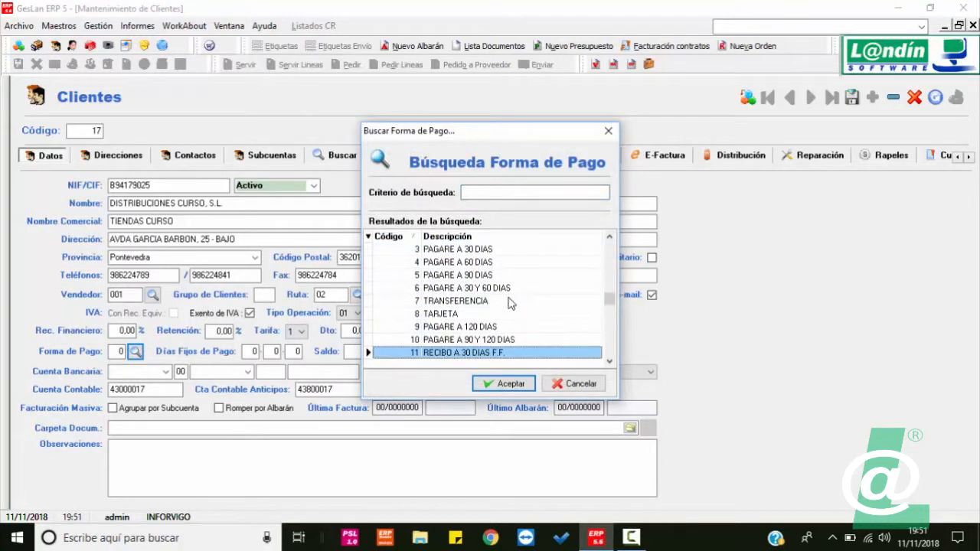
pyautogui.scroll(13, 510, 303)
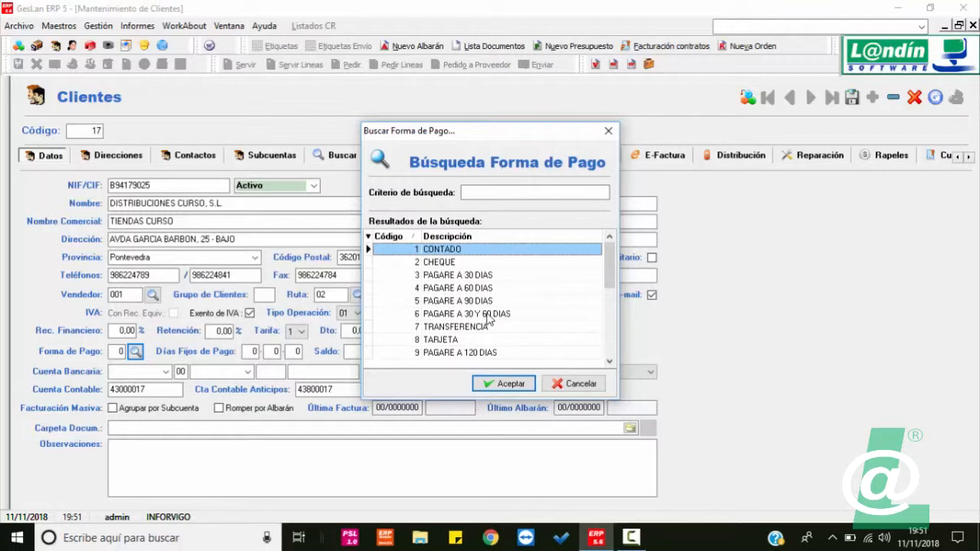
pyautogui.doubleClick(488, 320)
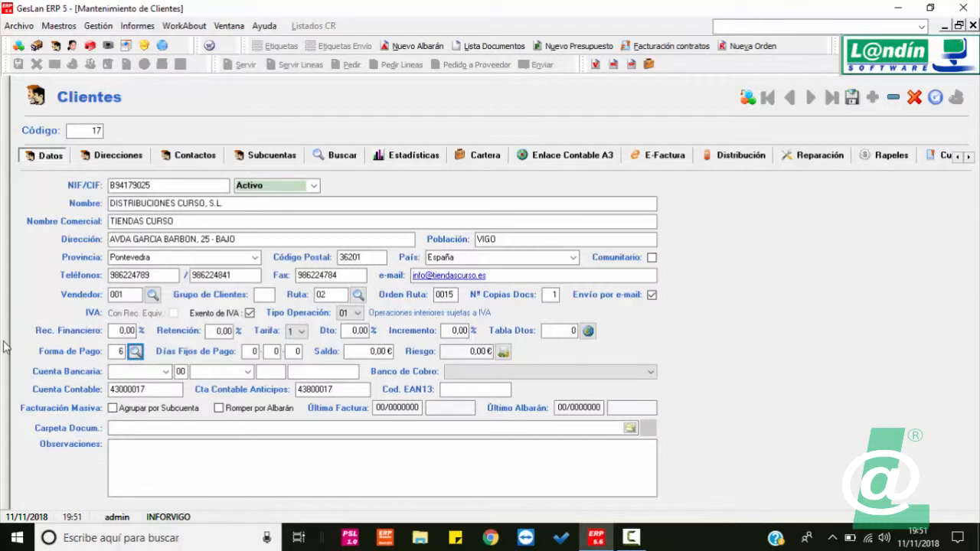
# Step: Enter 15 and 30 as the client's first two fixed payment days
pyautogui.click(247, 350)
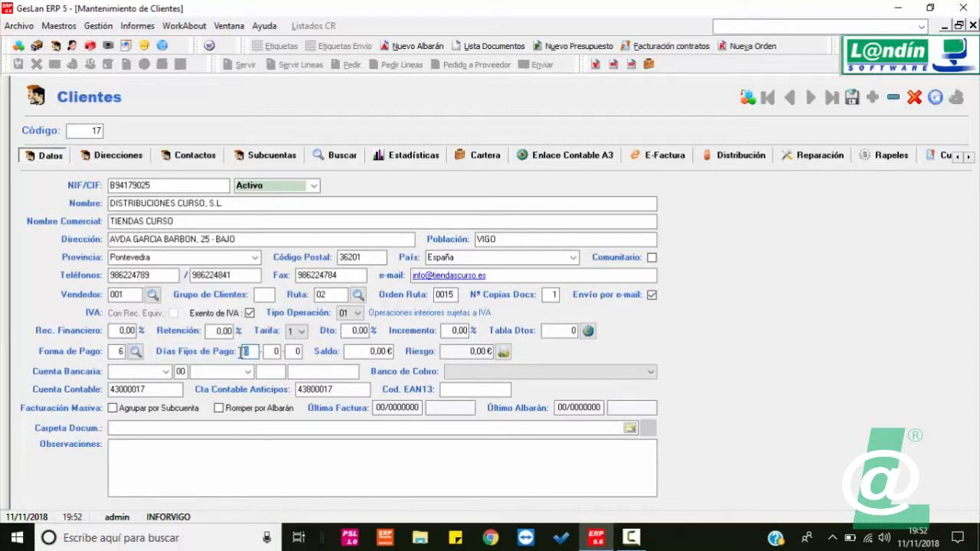
pyautogui.write('15')
pyautogui.press('Tab')
pyautogui.write('30')
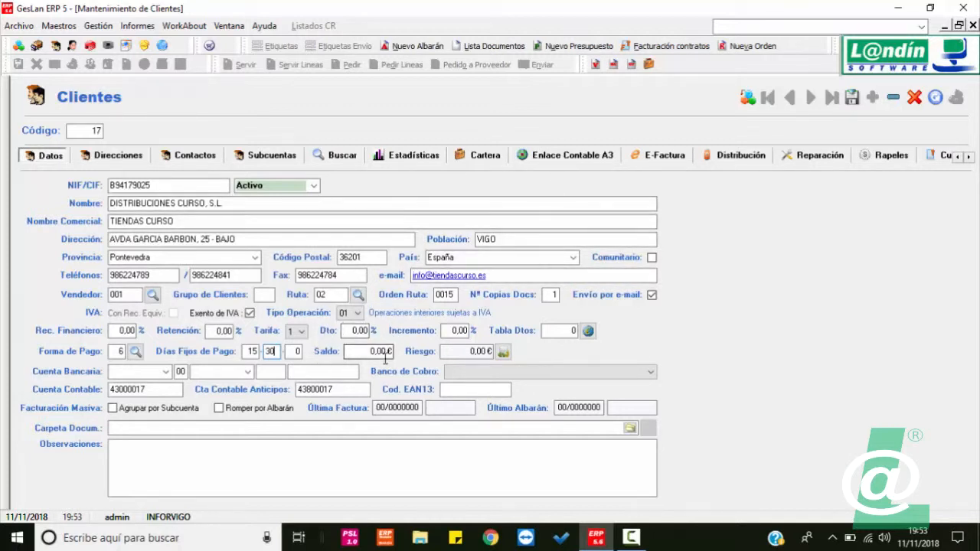
# Step: Turn on risk control with a 3000 limit, also covering delivery notes and orders
pyautogui.click(502, 352)
pyautogui.click(293, 134)
pyautogui.write('3000')
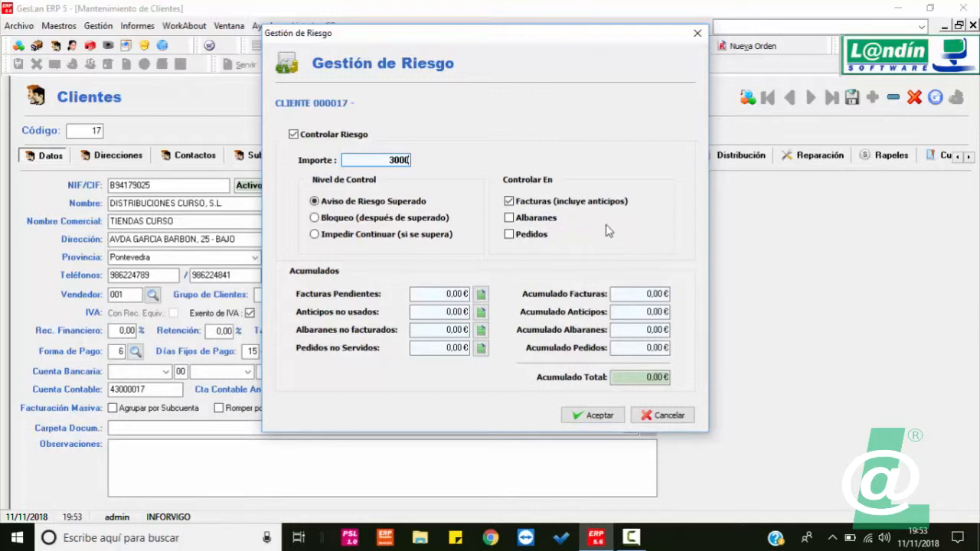
pyautogui.click(511, 218)
pyautogui.click(509, 234)
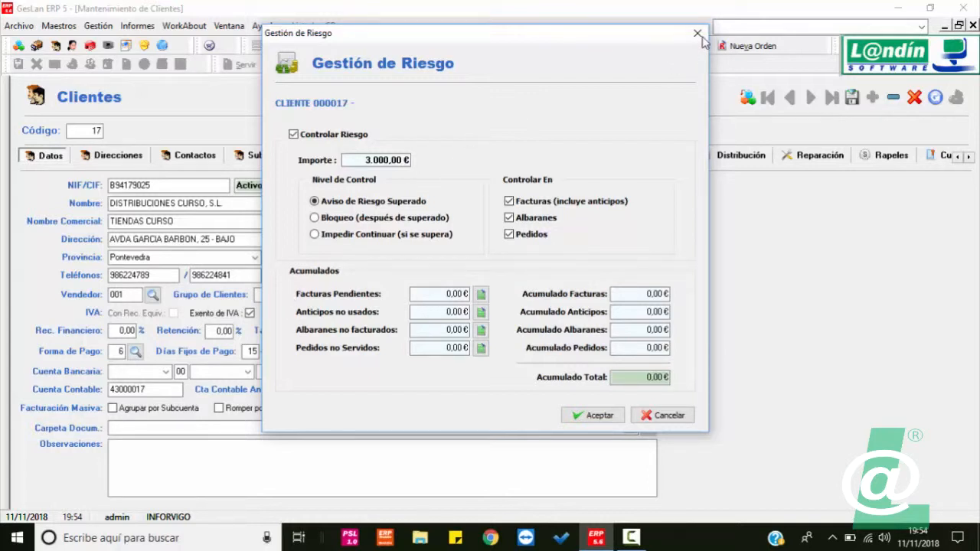
pyautogui.click(590, 414)
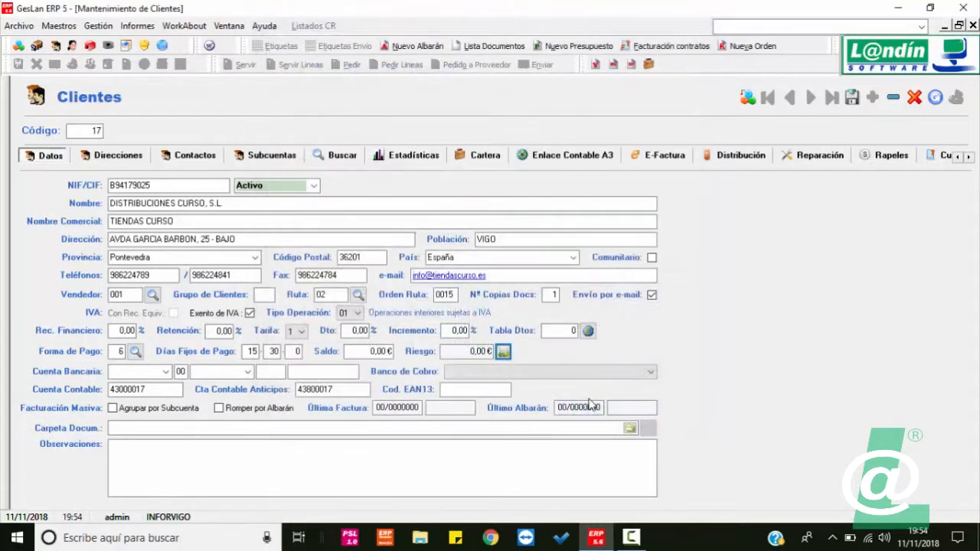
# Step: Re-enter 3000 as the risk amount and confirm the 3.000,00 € limit
pyautogui.click(503, 352)
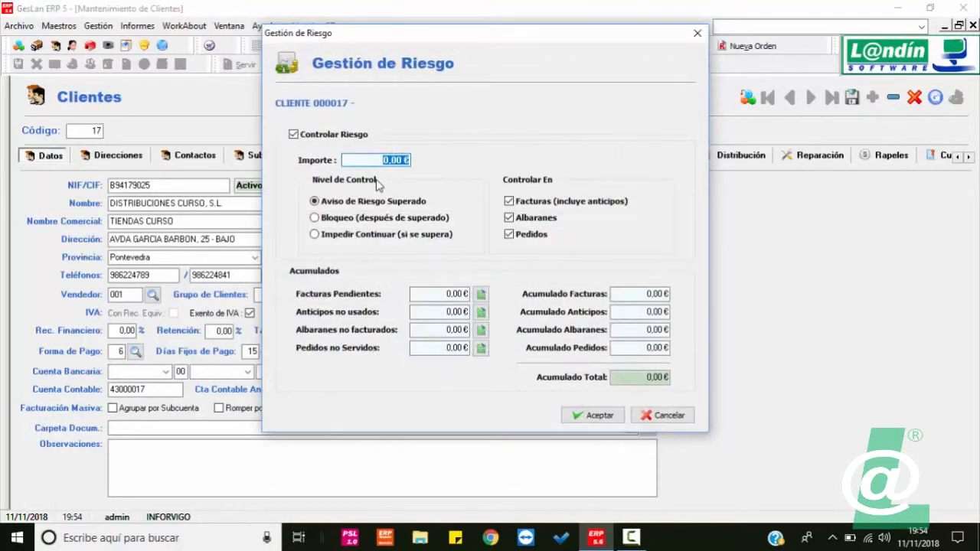
pyautogui.write('3000')
pyautogui.click(611, 416)
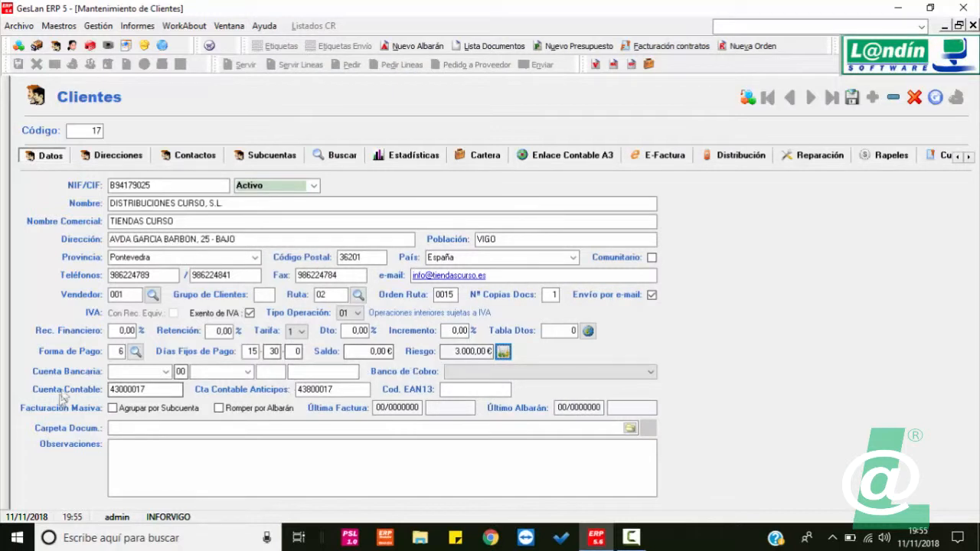
# Step: Fill in the client's bank account entity, branch, check digits and account number
pyautogui.click(118, 372)
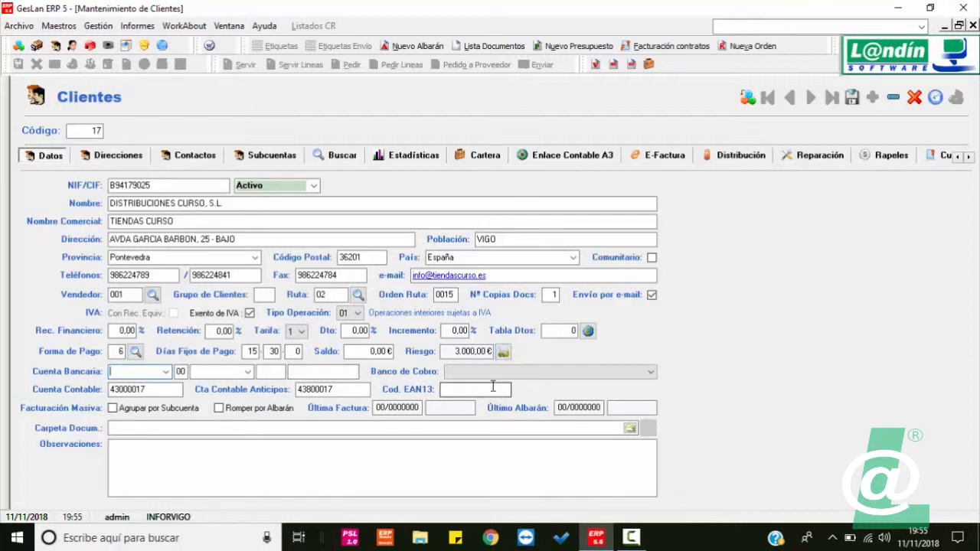
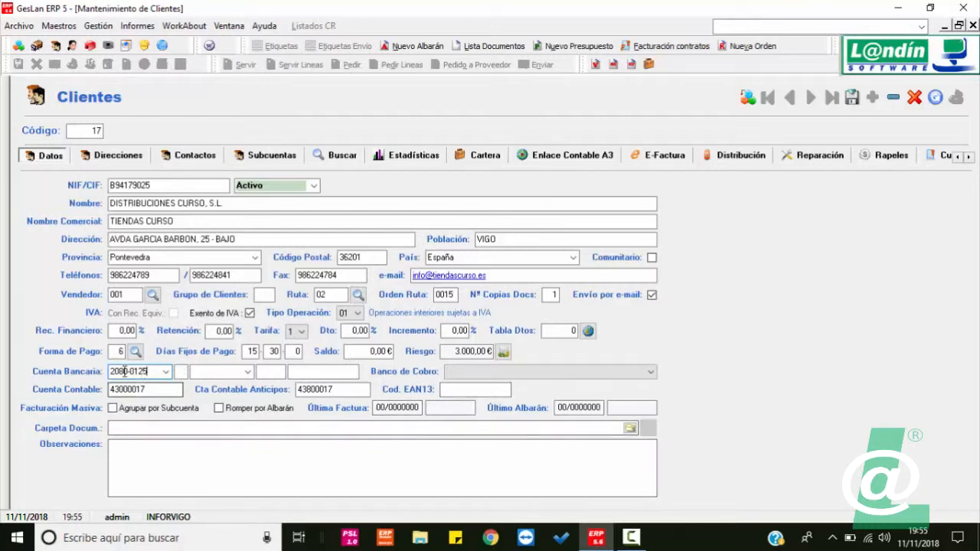
pyautogui.press('Tab')
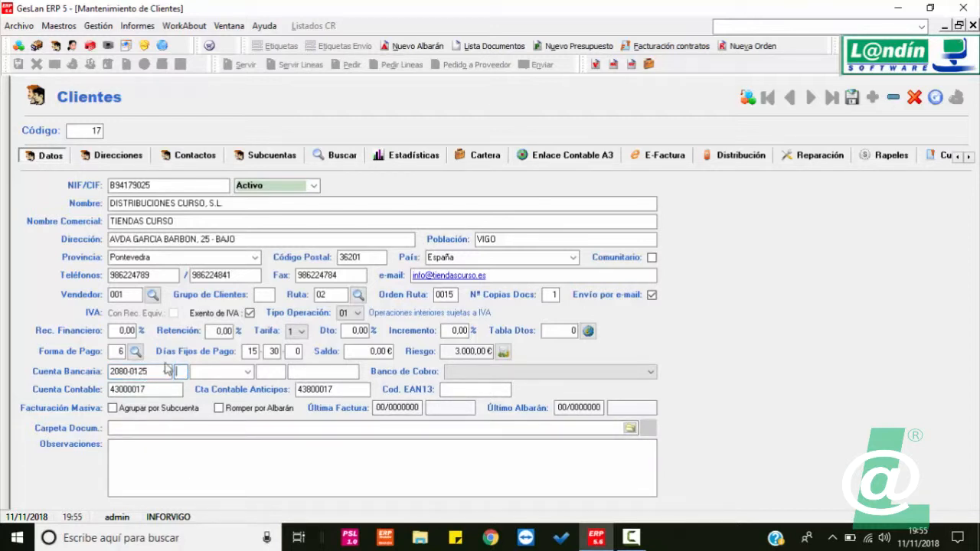
pyautogui.press('Tab')
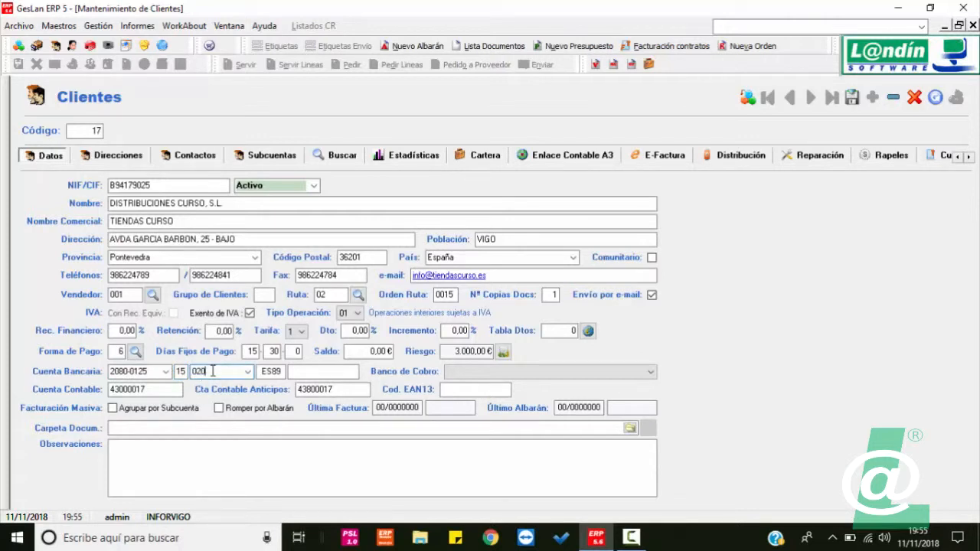
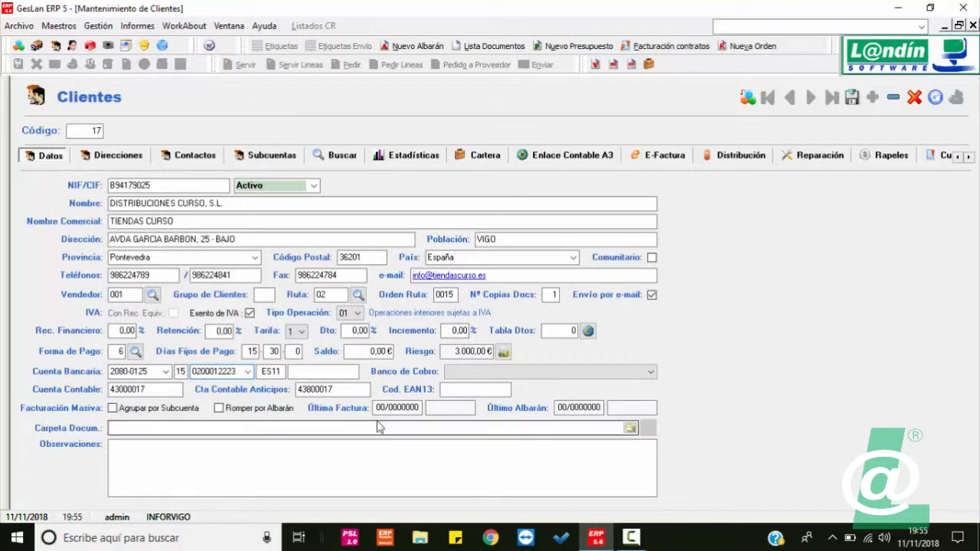
pyautogui.click(474, 374)
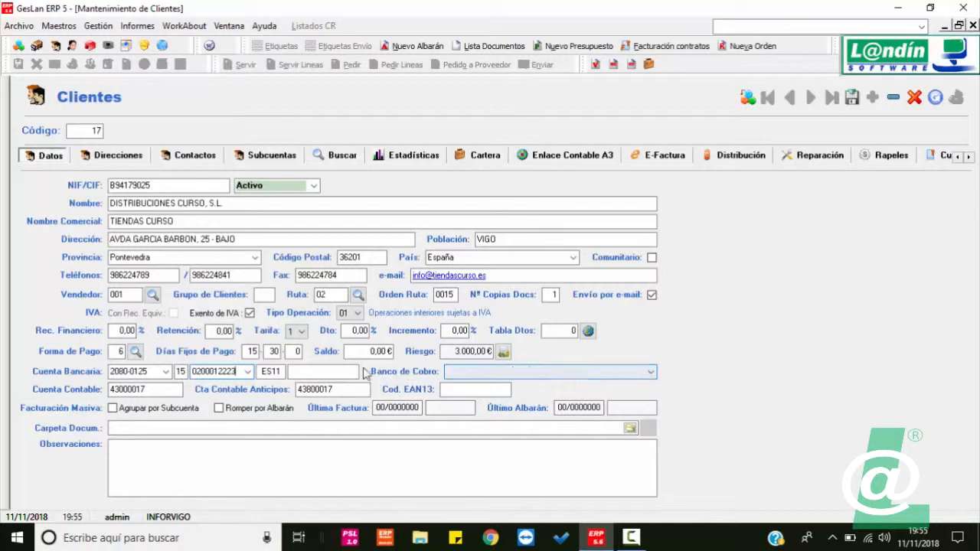
# Step: Set the first company account as collection bank and save client 17
pyautogui.click(468, 371)
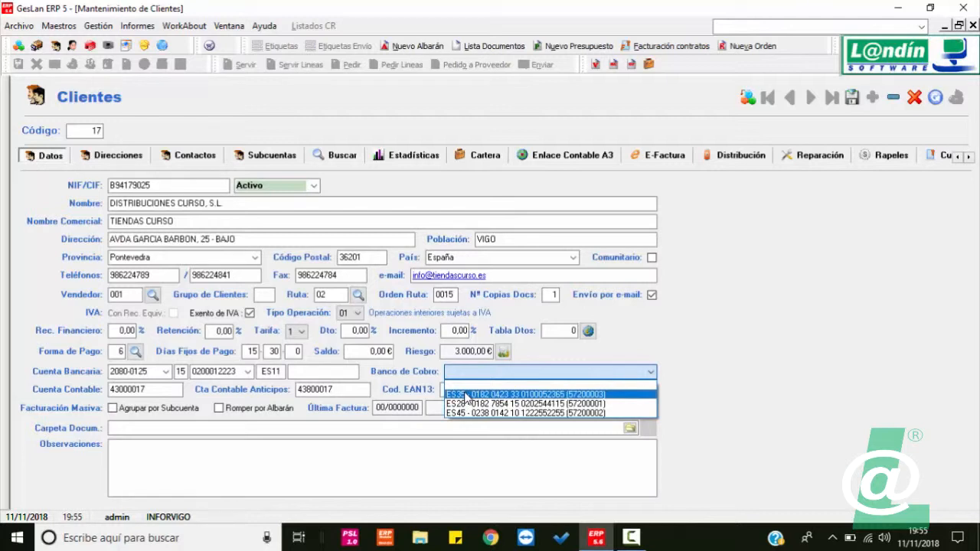
pyautogui.click(466, 395)
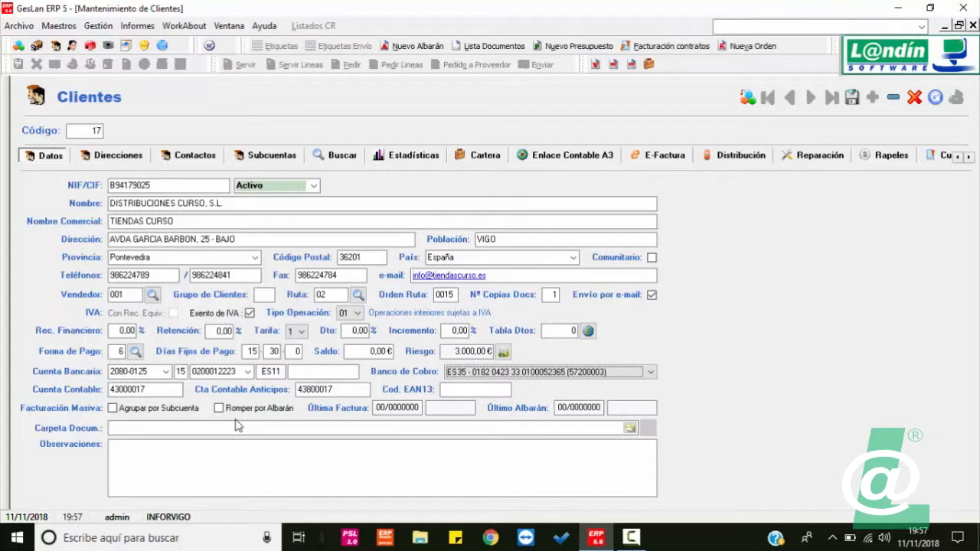
pyautogui.click(391, 407)
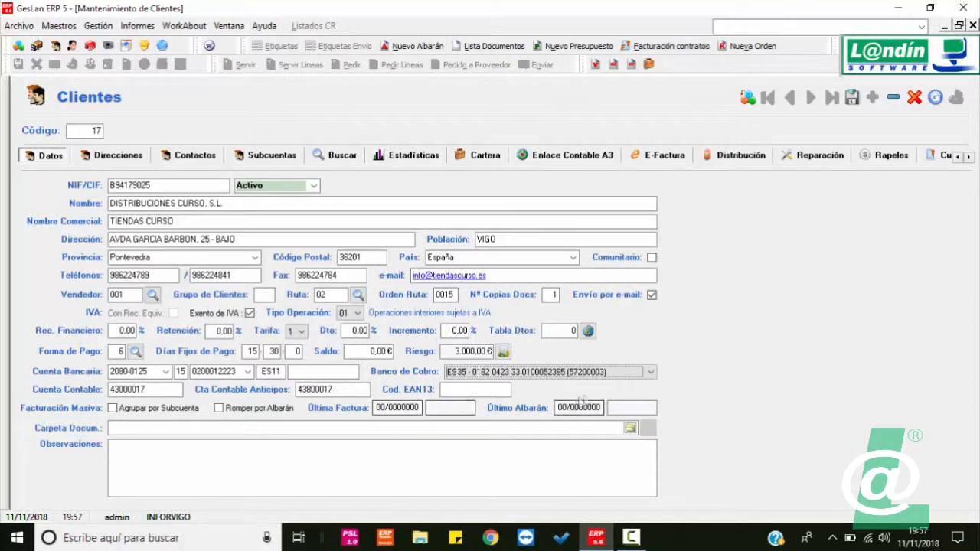
pyautogui.click(854, 100)
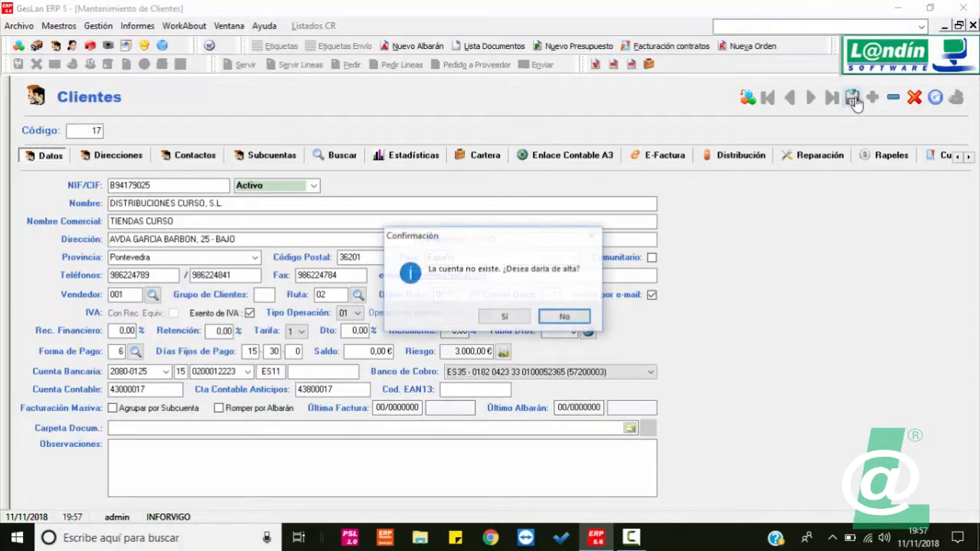
# Step: Confirm creating the missing account, then load client 2, HNOS PEREZ GALINDO, S.L
pyautogui.click(509, 318)
pyautogui.click(96, 130)
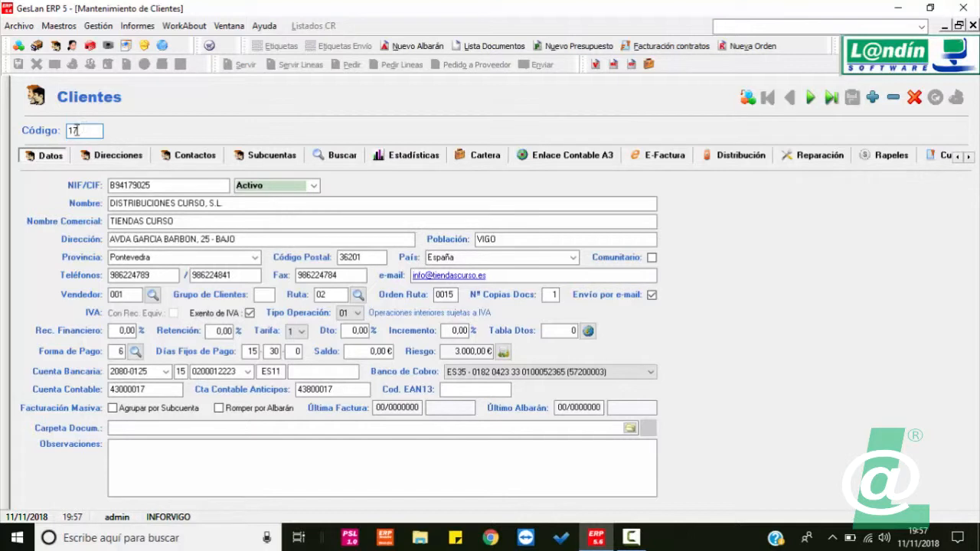
pyautogui.moveTo(81, 130); pyautogui.dragTo(65, 124)
pyautogui.write('2')
pyautogui.press('Return')
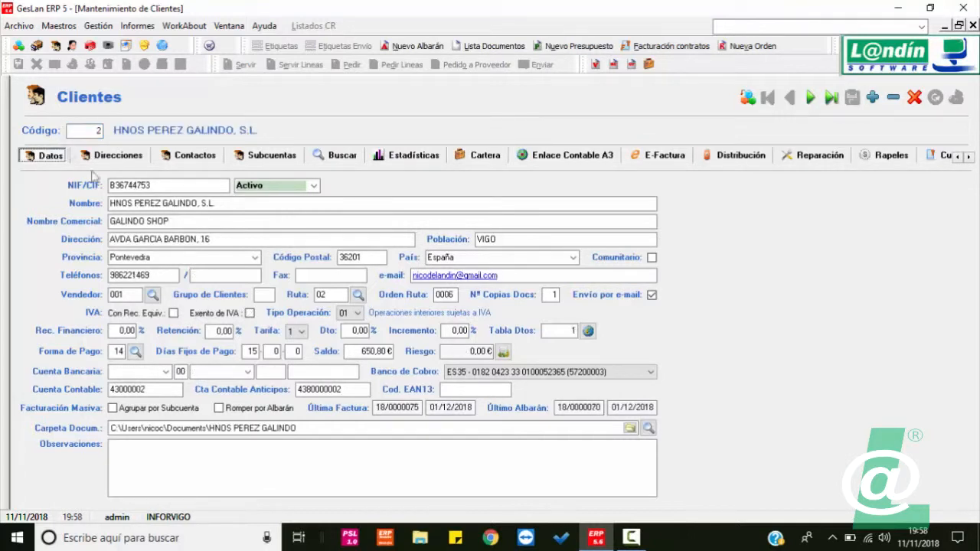
pyautogui.click(397, 412)
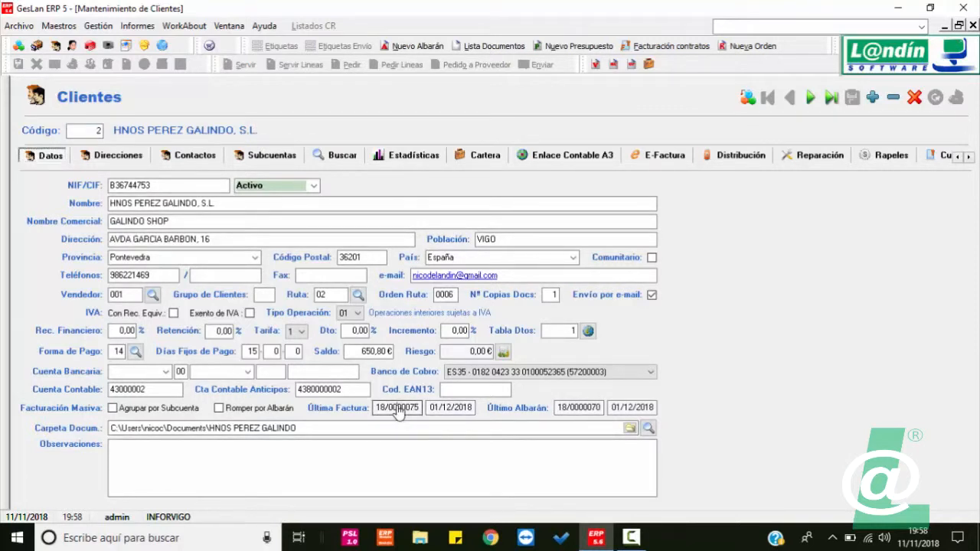
pyautogui.doubleClick(397, 409)
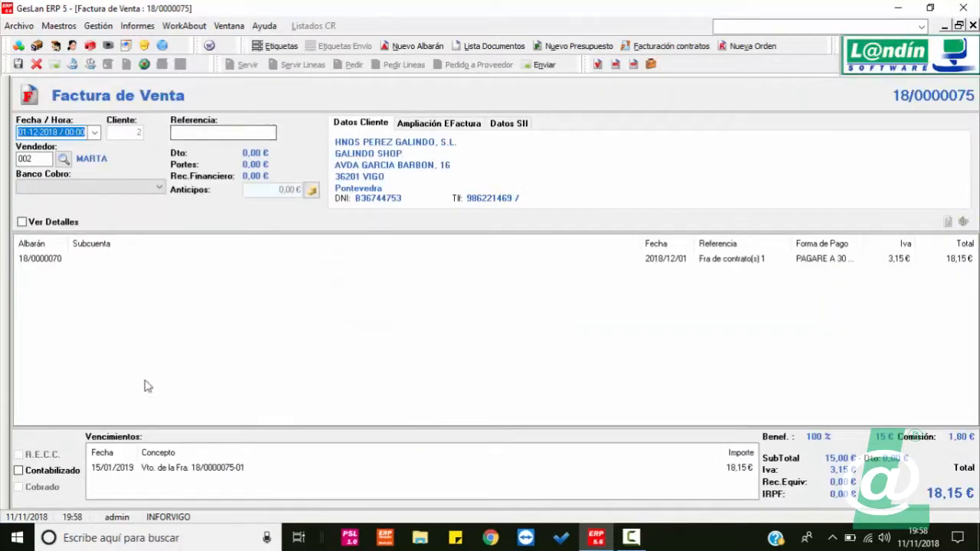
pyautogui.click(972, 26)
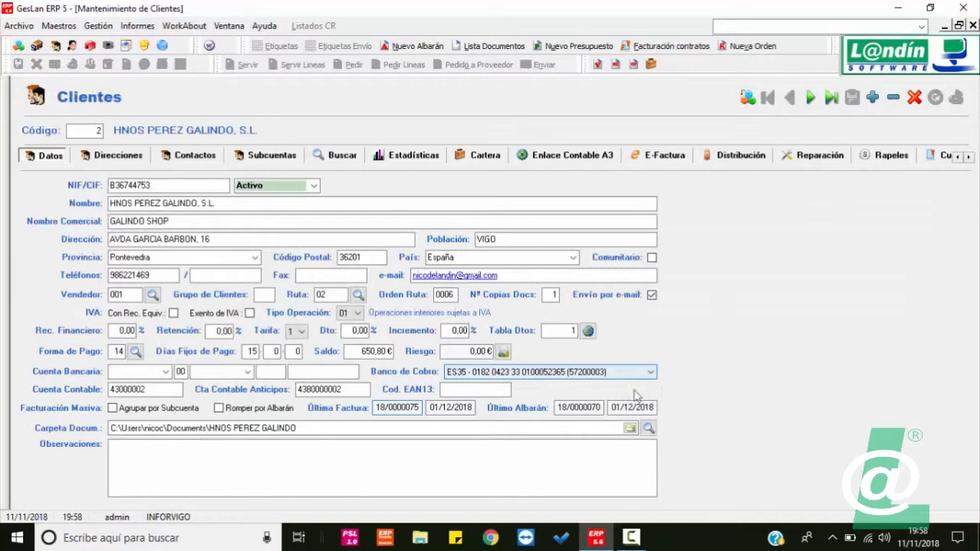
pyautogui.click(578, 414)
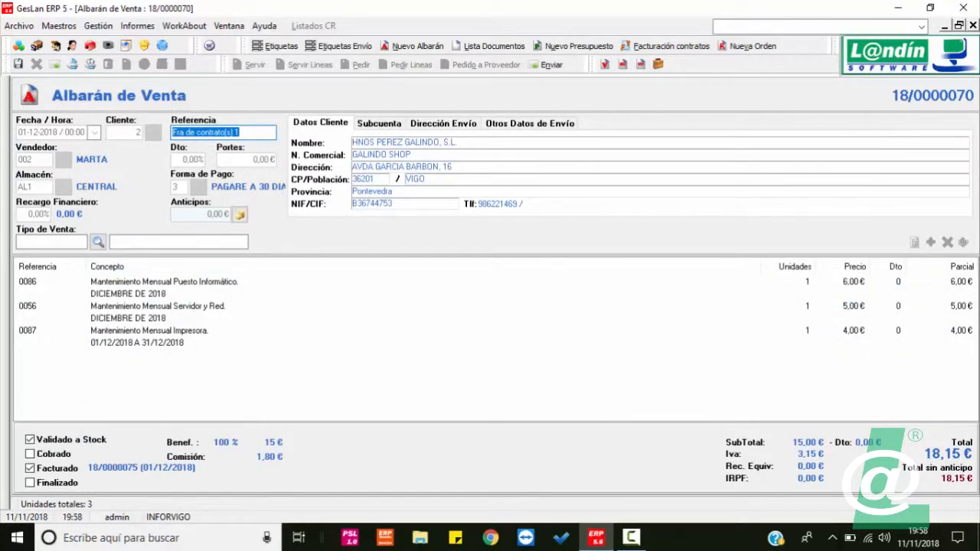
pyautogui.click(972, 25)
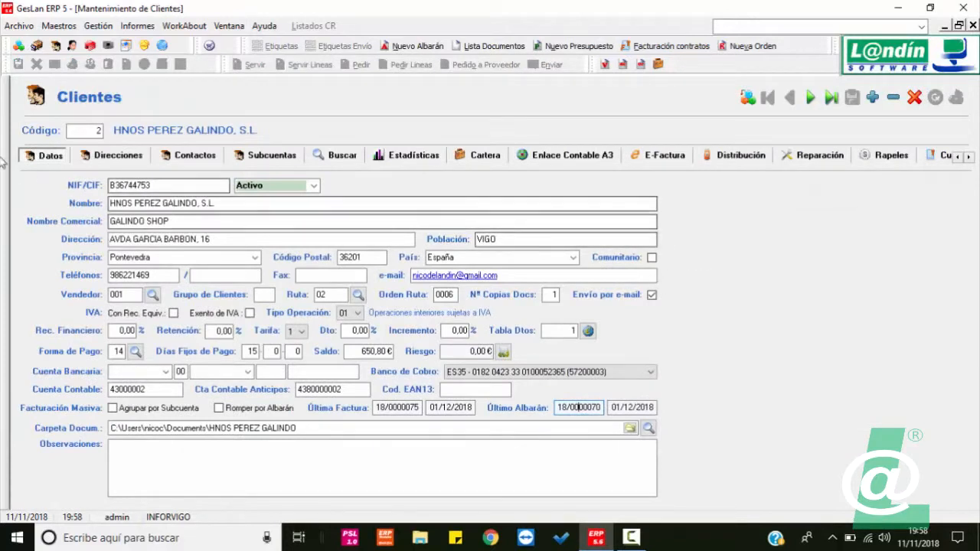
# Step: Load client 17, DISTRIBUCIONES CURSO, S.L., back into the client form
pyautogui.click(98, 134)
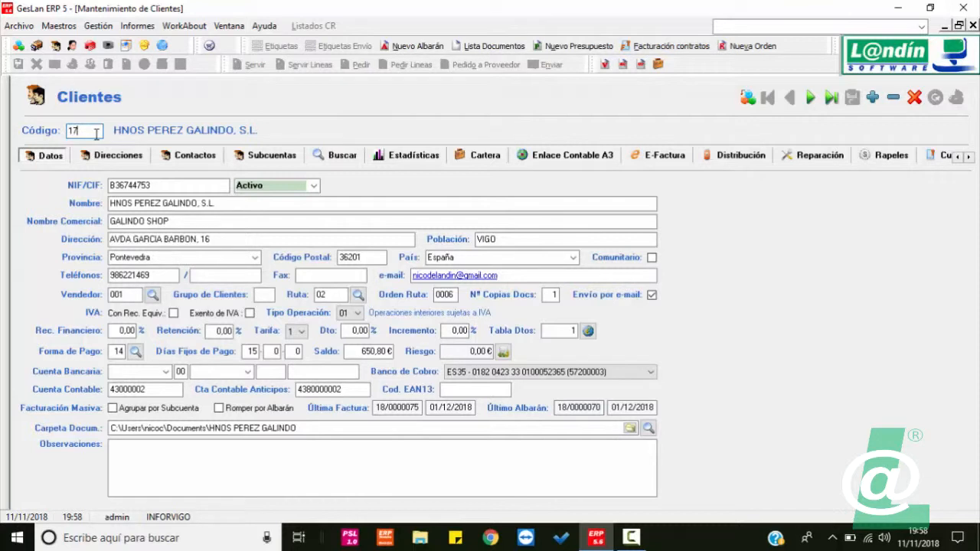
pyautogui.press('Return')
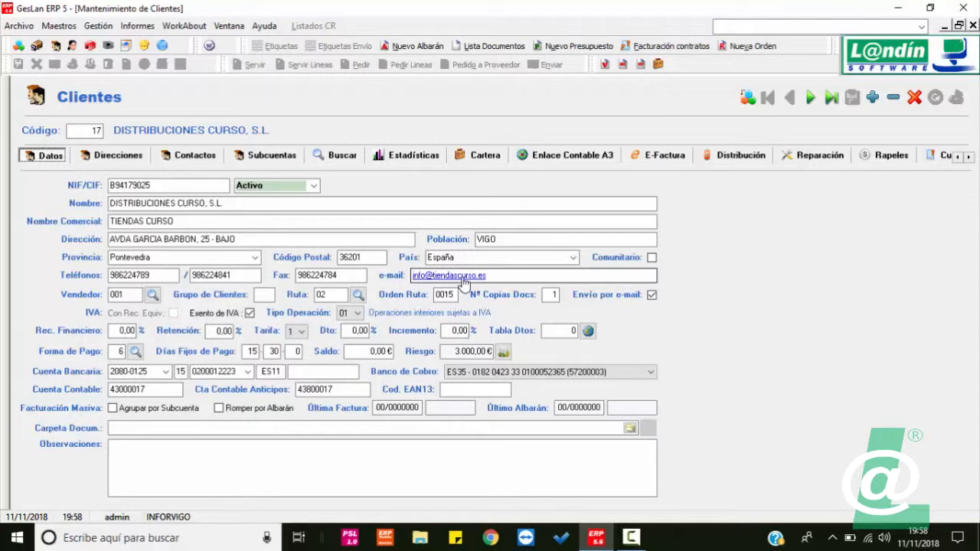
pyautogui.click(389, 448)
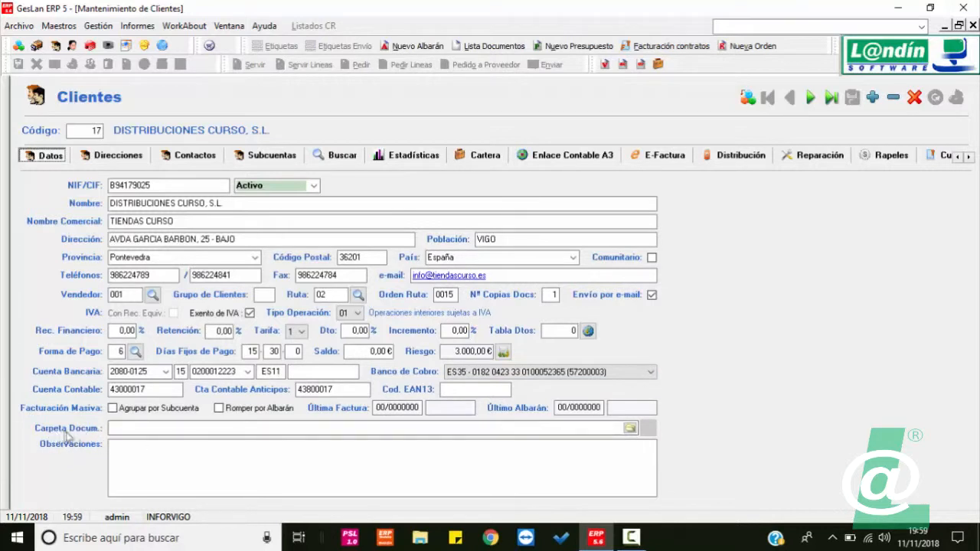
# Step: Link the Documents\HNOS PEREZ GALINDO folder as client 17's Carpeta Docum
pyautogui.click(629, 428)
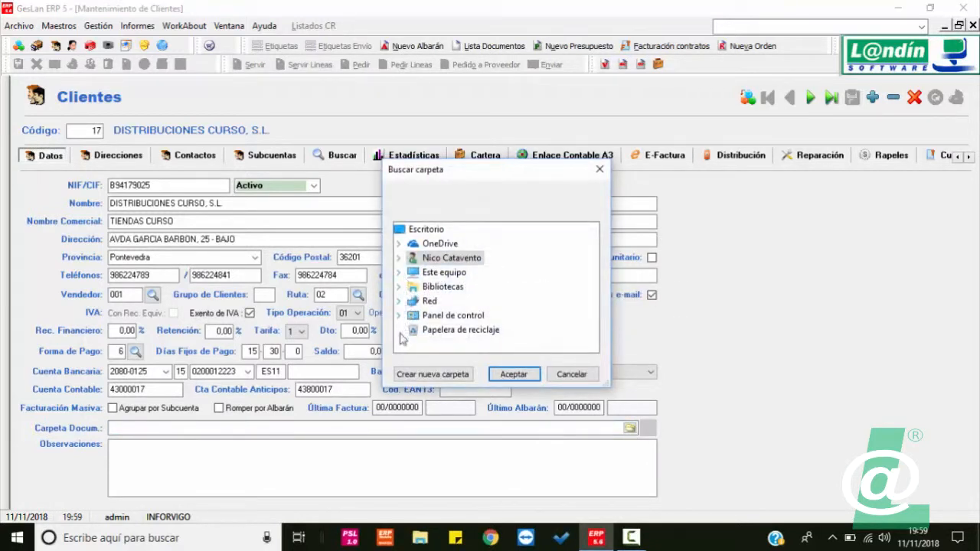
pyautogui.click(399, 261)
pyautogui.scroll(-2, 460, 280)
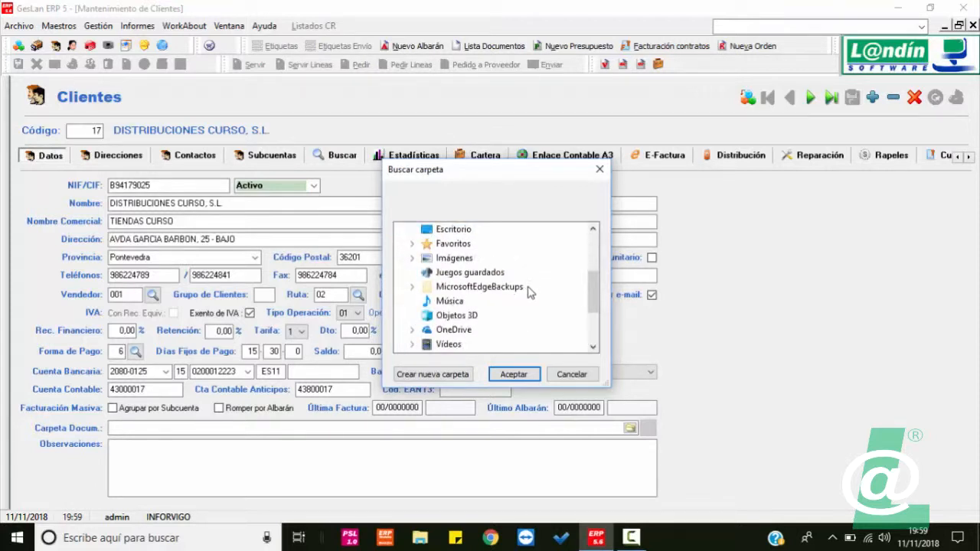
pyautogui.scroll(-1, 525, 292)
pyautogui.scroll(4, 525, 295)
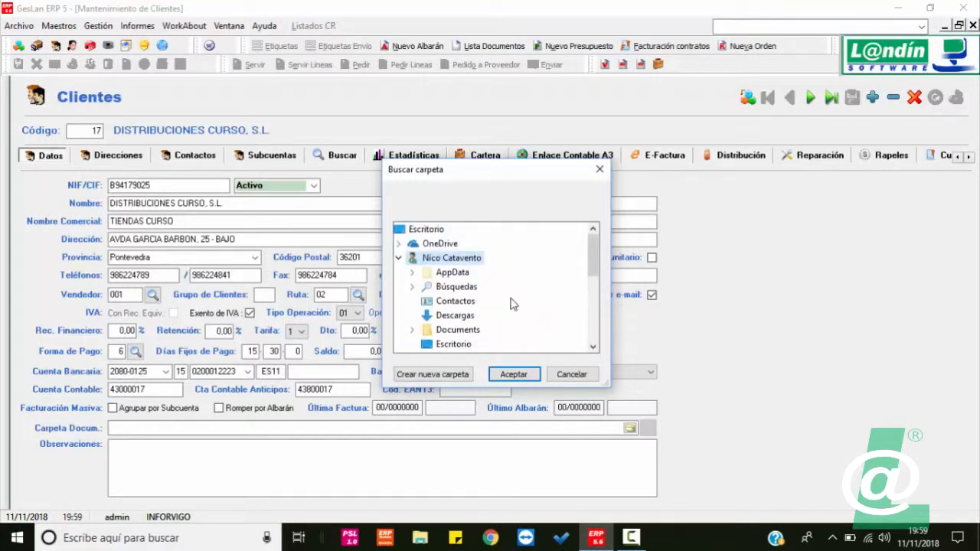
pyautogui.scroll(-1, 498, 311)
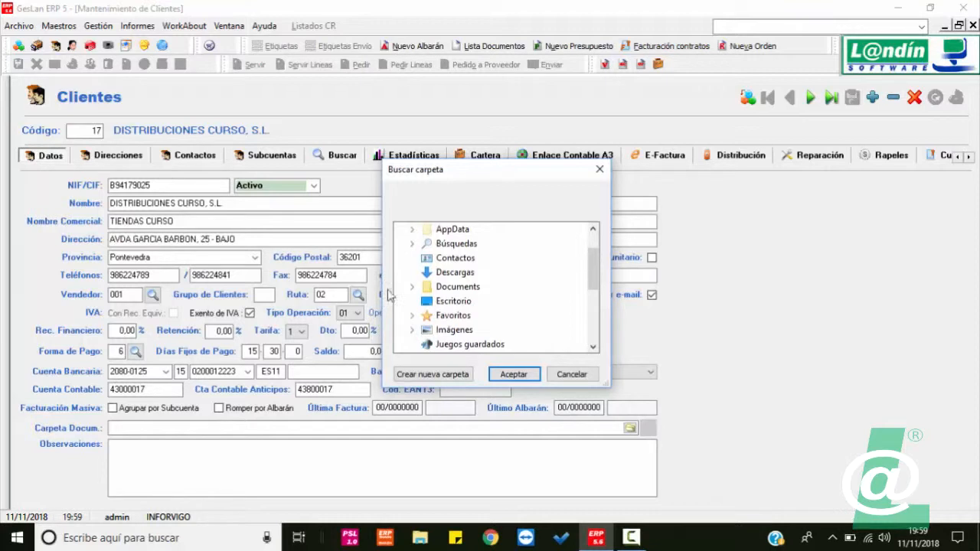
pyautogui.click(412, 286)
pyautogui.click(521, 301)
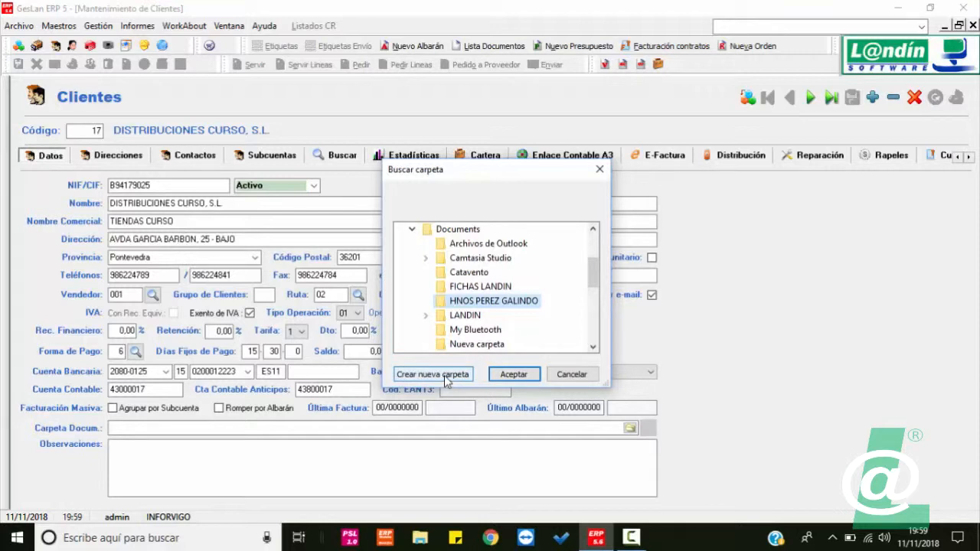
pyautogui.click(524, 375)
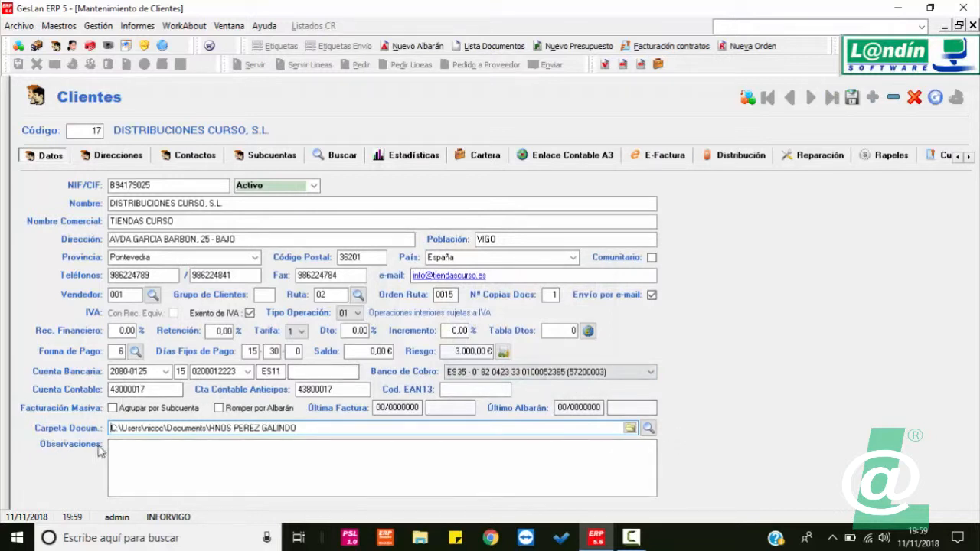
pyautogui.click(649, 429)
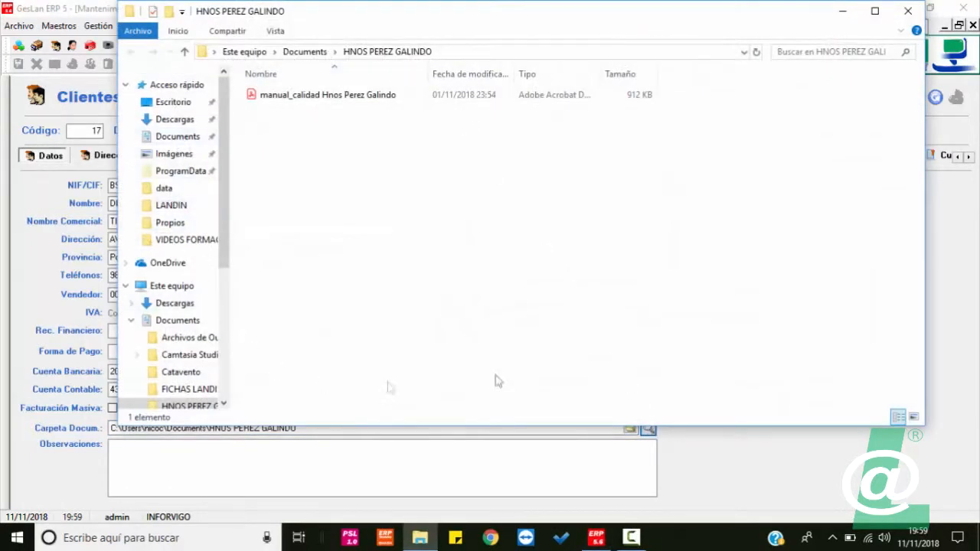
pyautogui.click(907, 14)
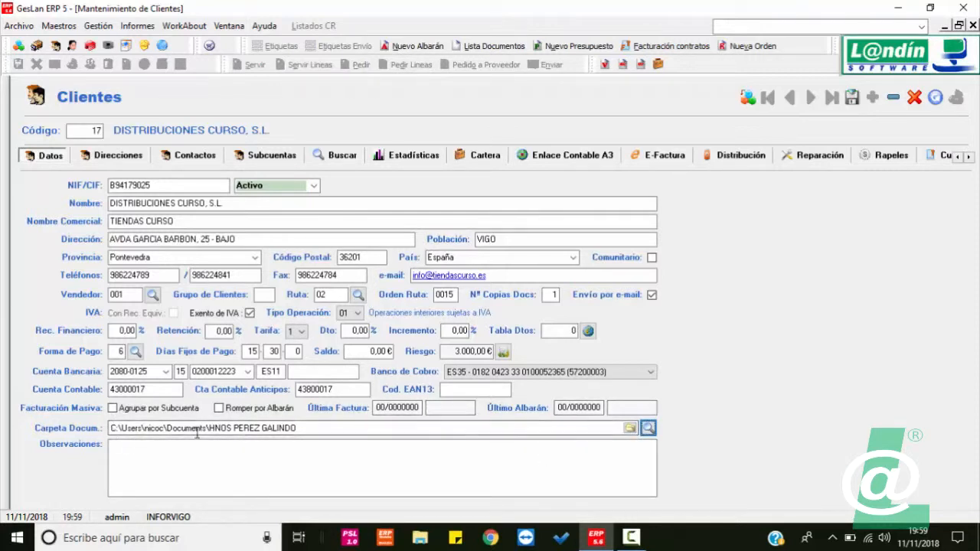
pyautogui.click(648, 429)
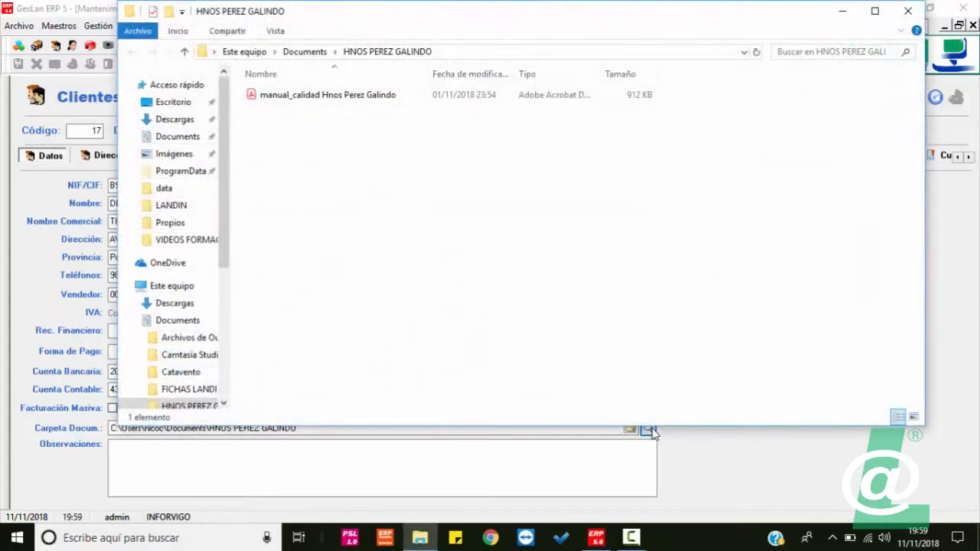
pyautogui.click(908, 11)
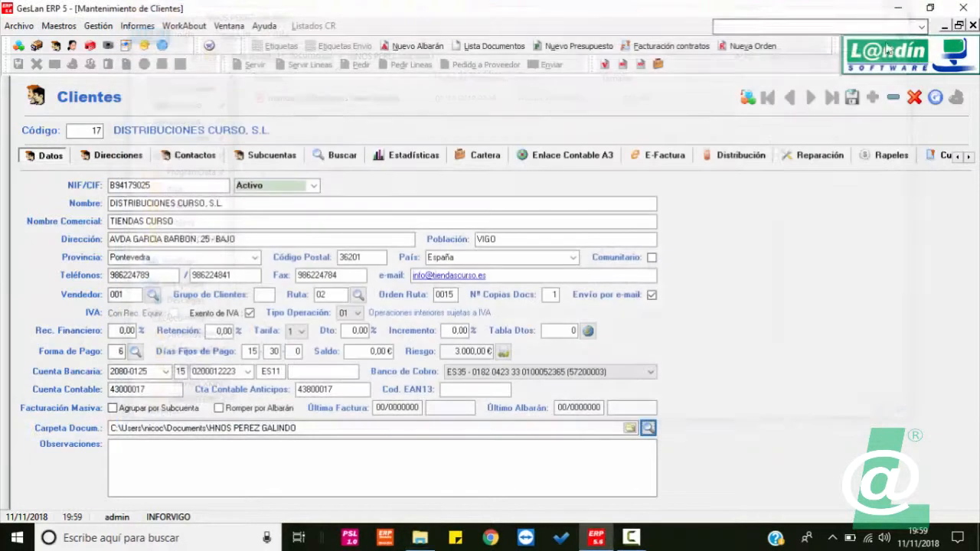
pyautogui.click(337, 446)
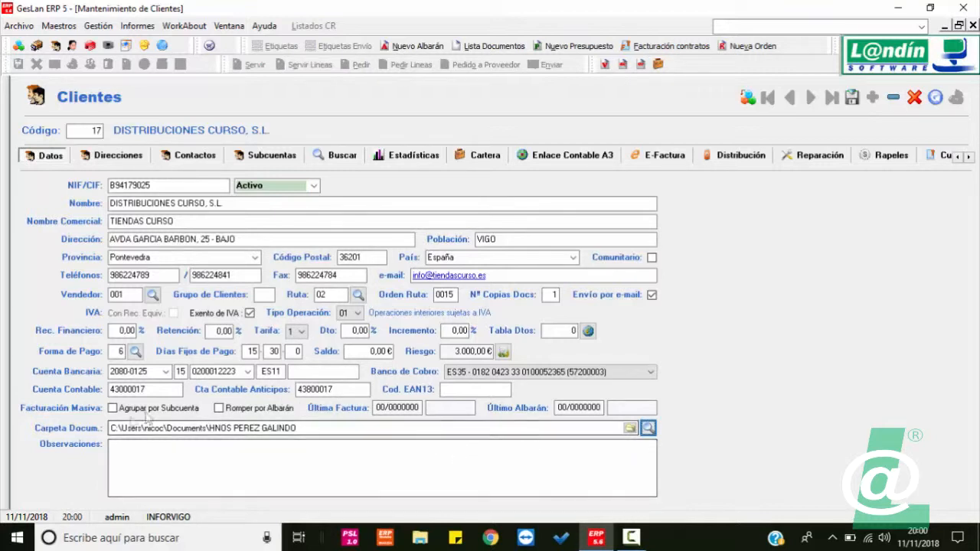
pyautogui.click(355, 473)
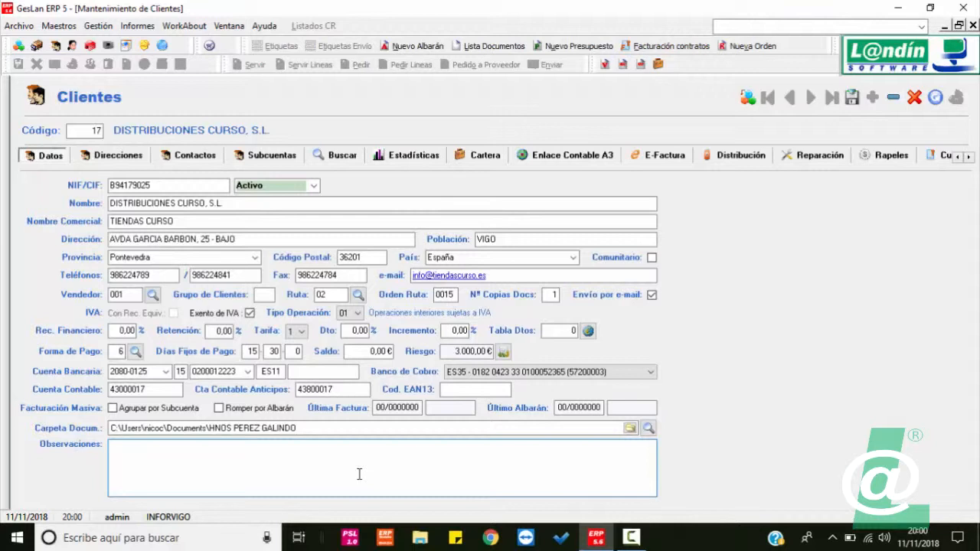